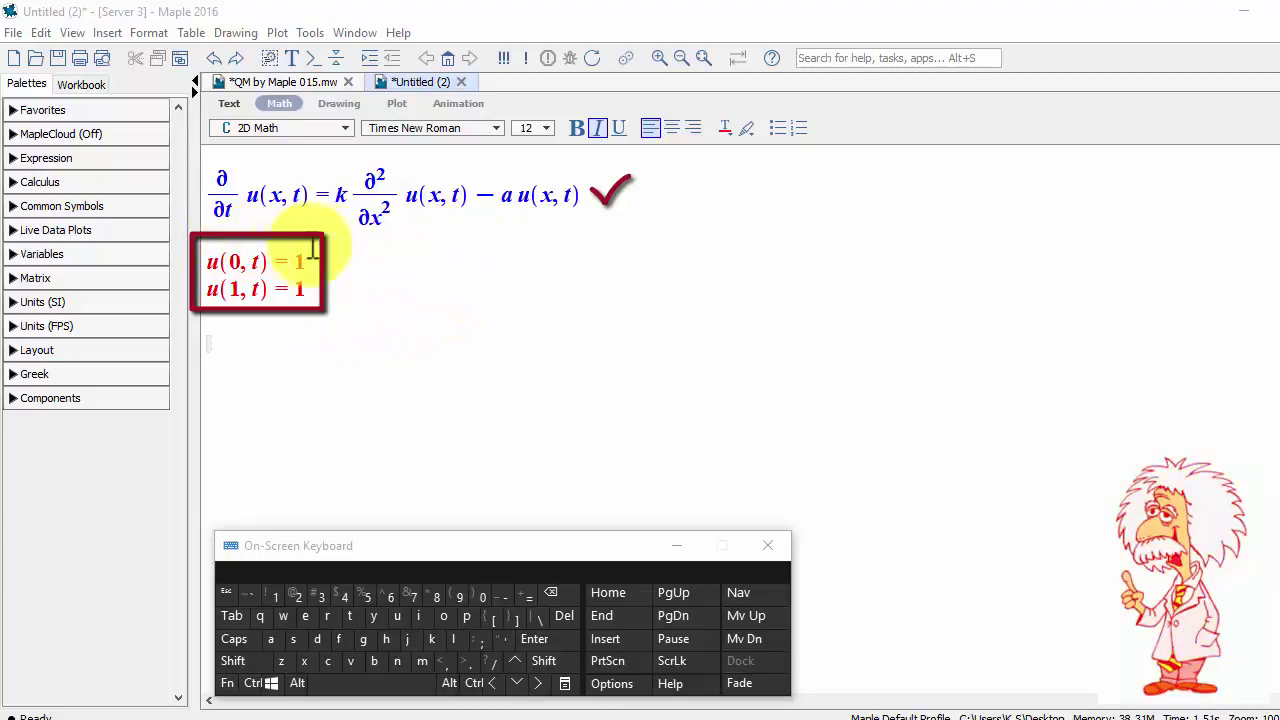
Step: Execute the PDE so Maple echoes it in standard derivative notation with a check mark
click(580, 197)
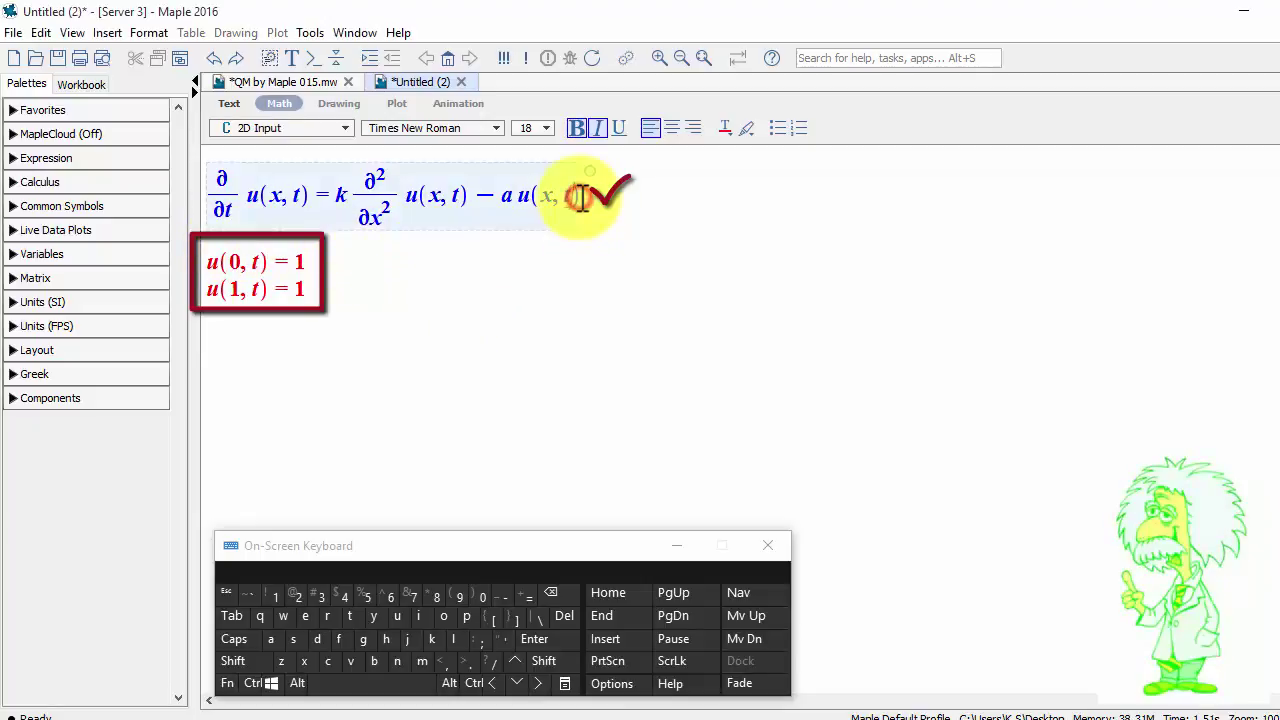
click(551, 638)
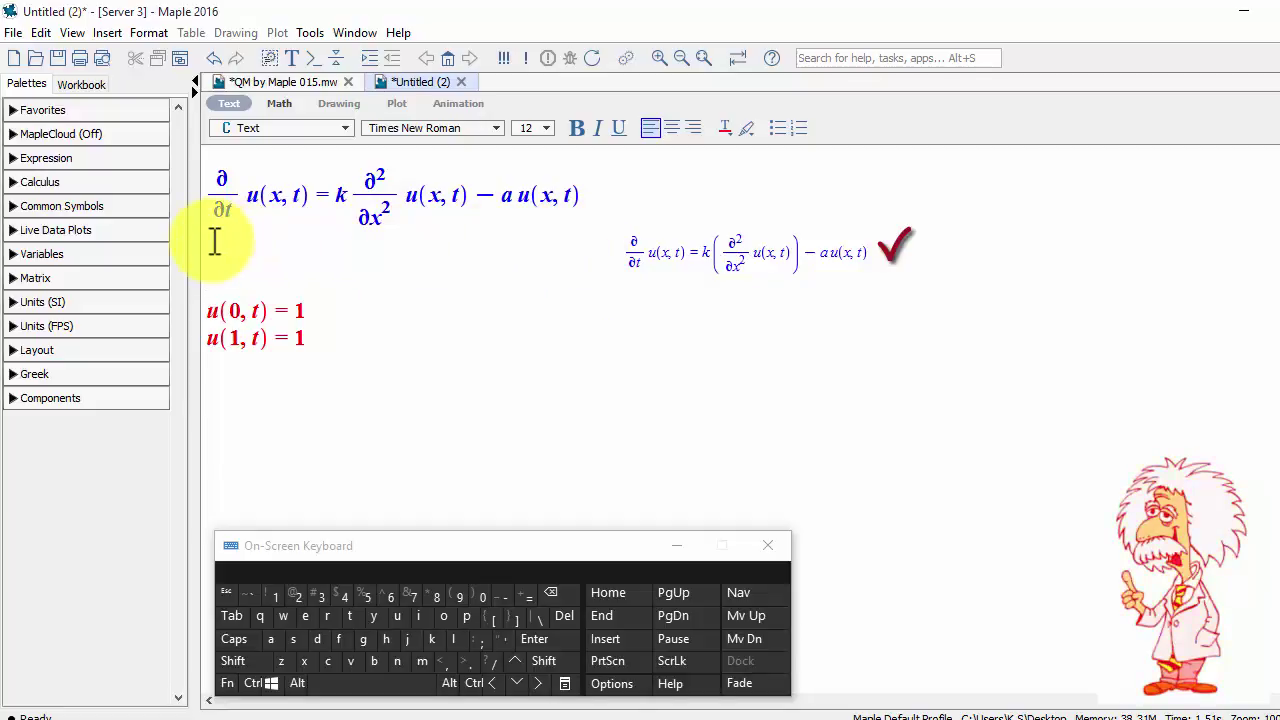
Step: Execute the boundary conditions u(0,t)=1 and u(1,t)=1 so each is echoed
click(297, 311)
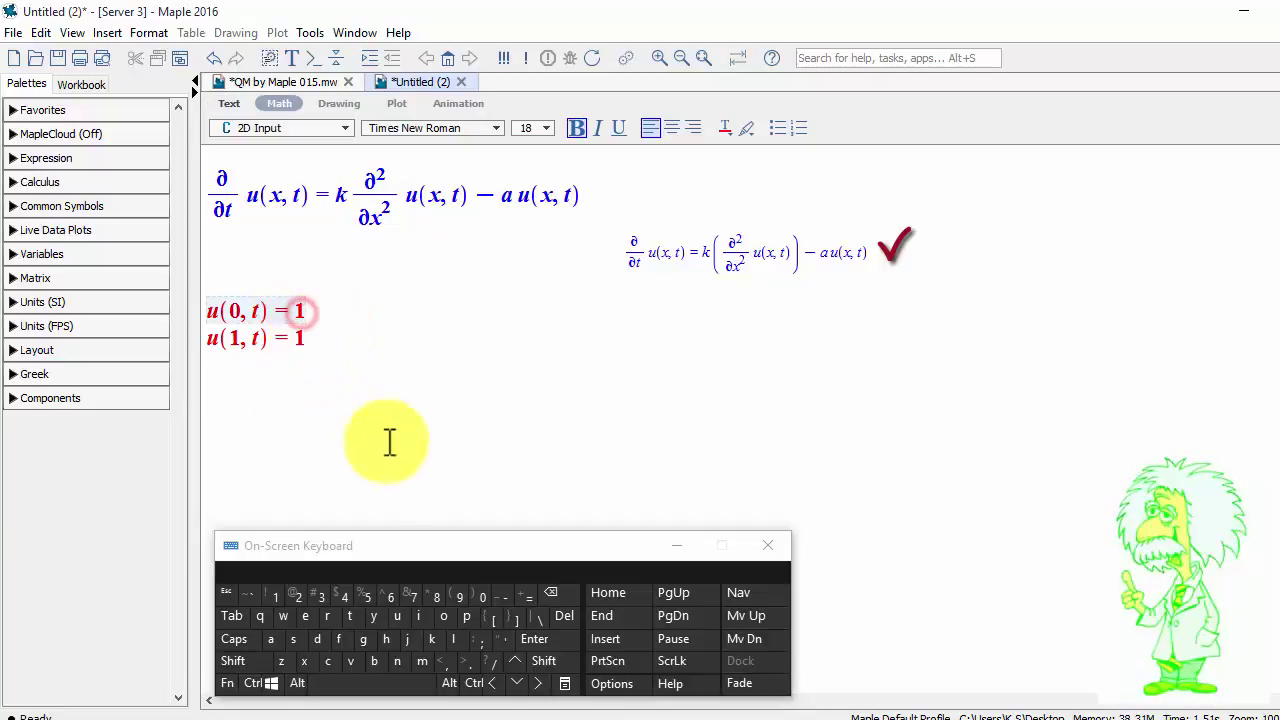
click(539, 639)
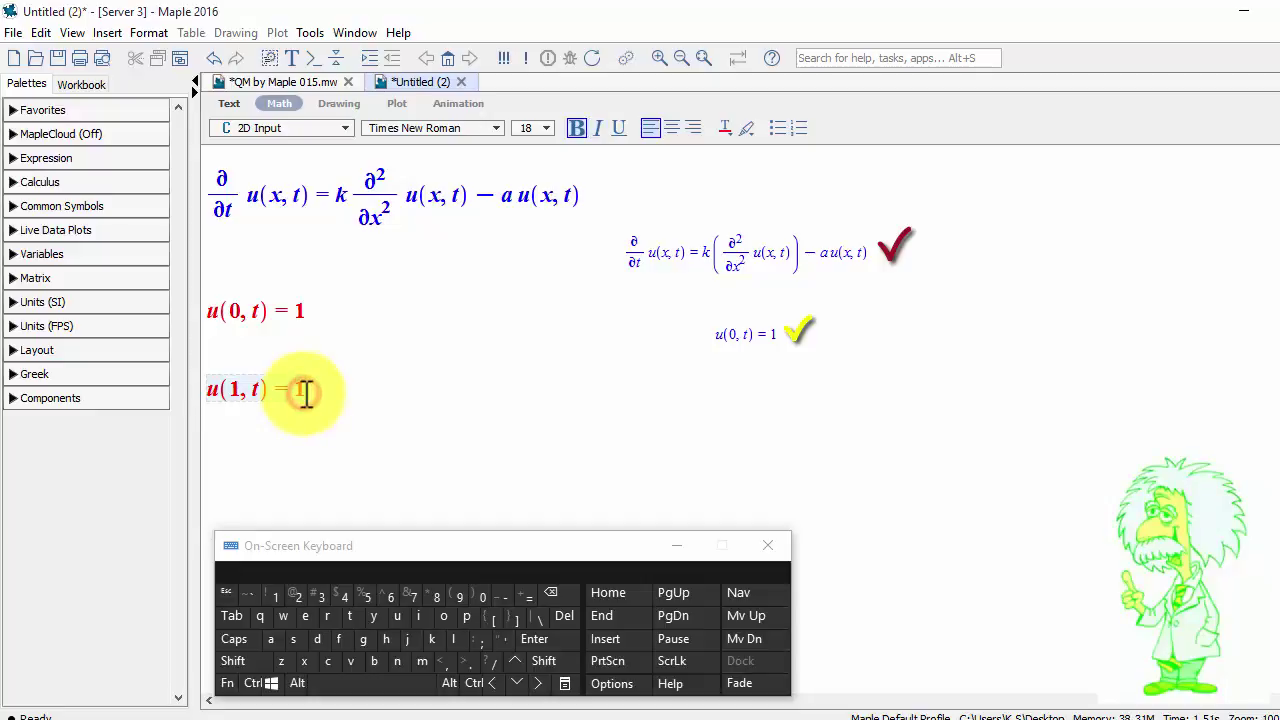
click(537, 634)
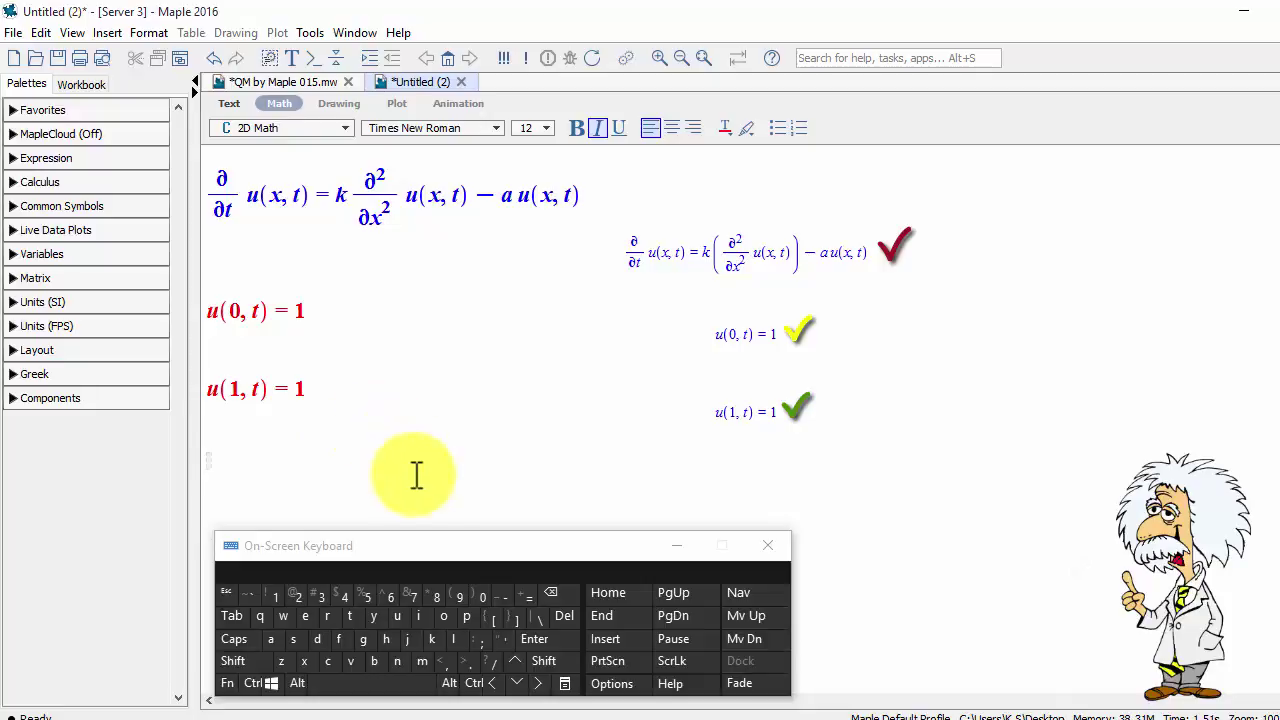
Step: Enter pdsolve([ ]) on the new input line using the On-Screen Keyboard
click(466, 618)
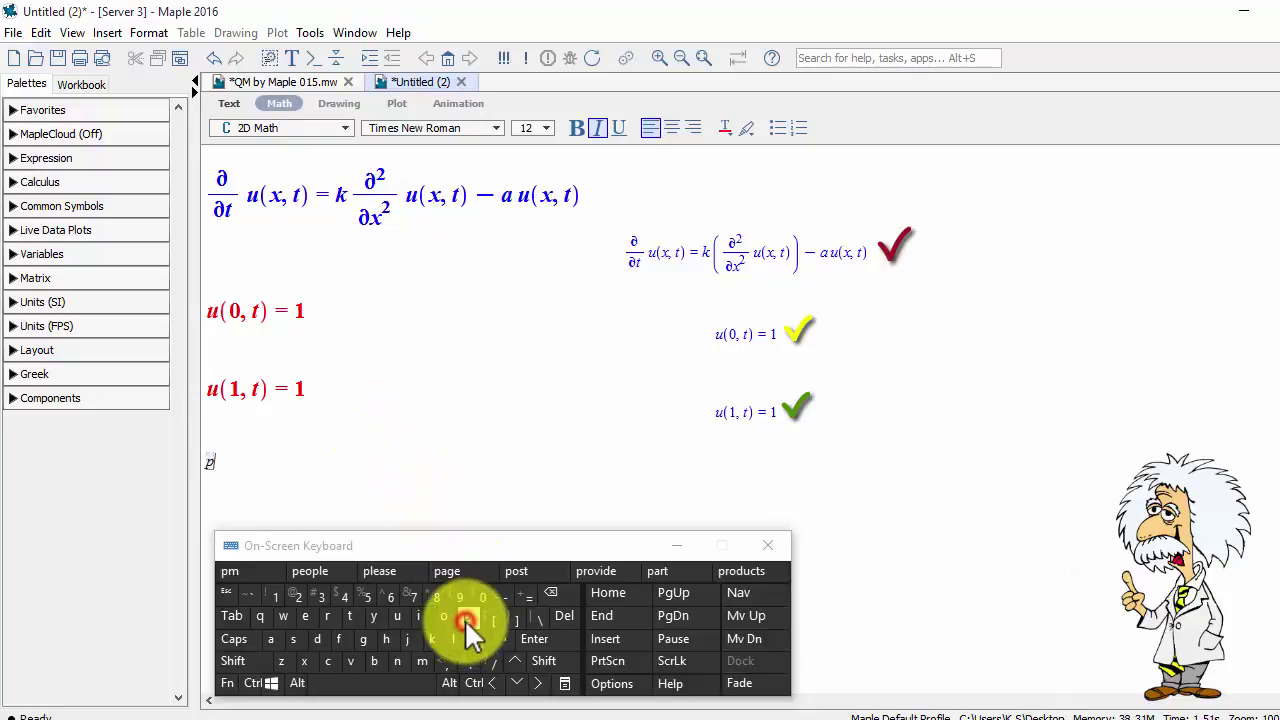
click(319, 640)
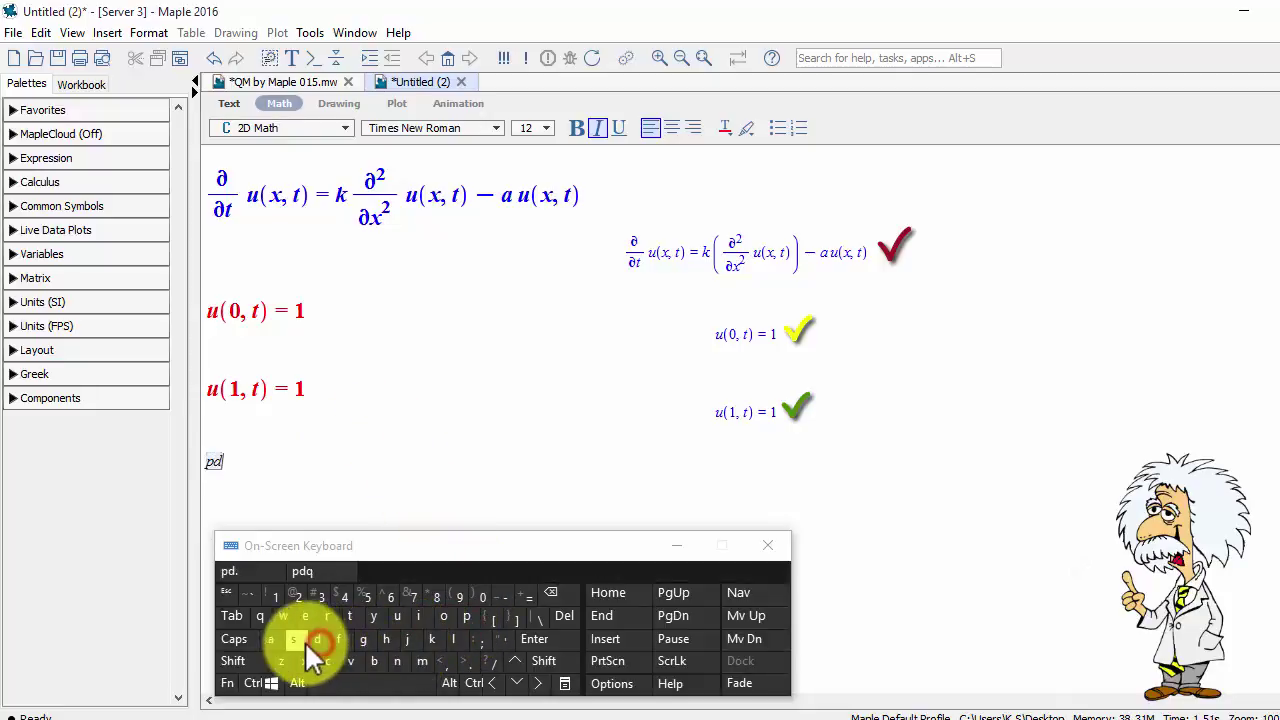
click(296, 640)
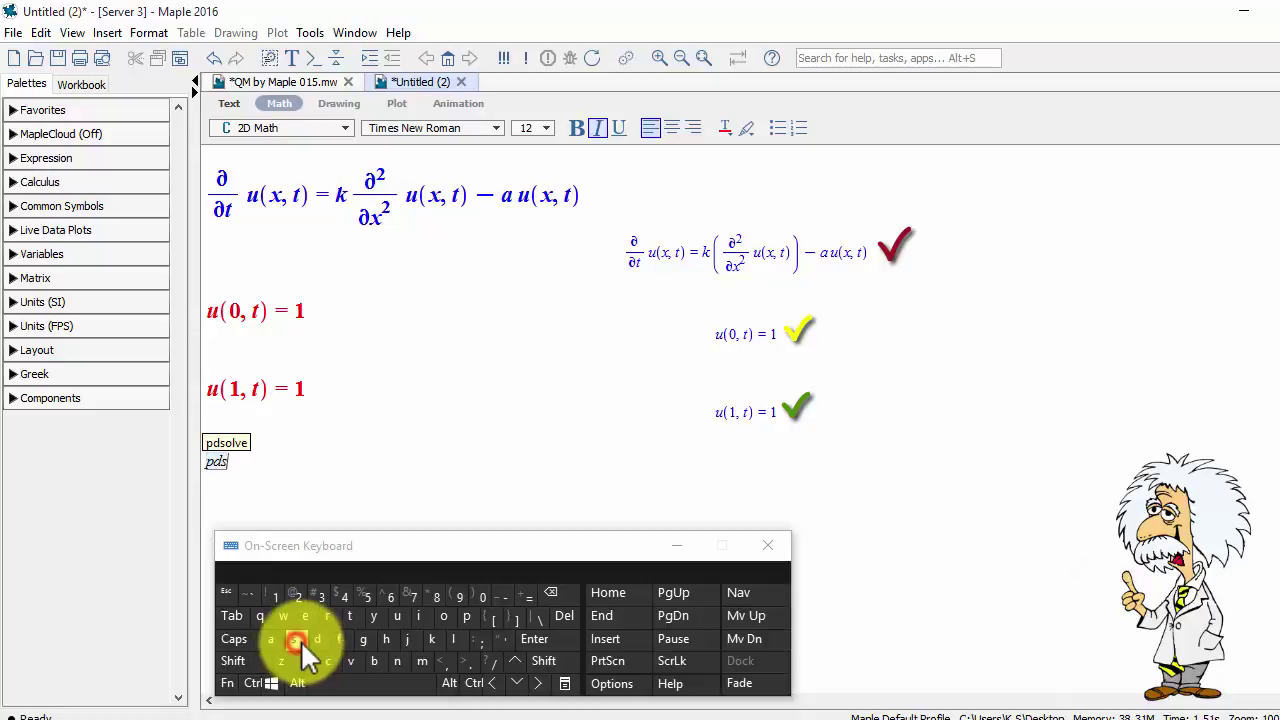
click(444, 617)
click(451, 638)
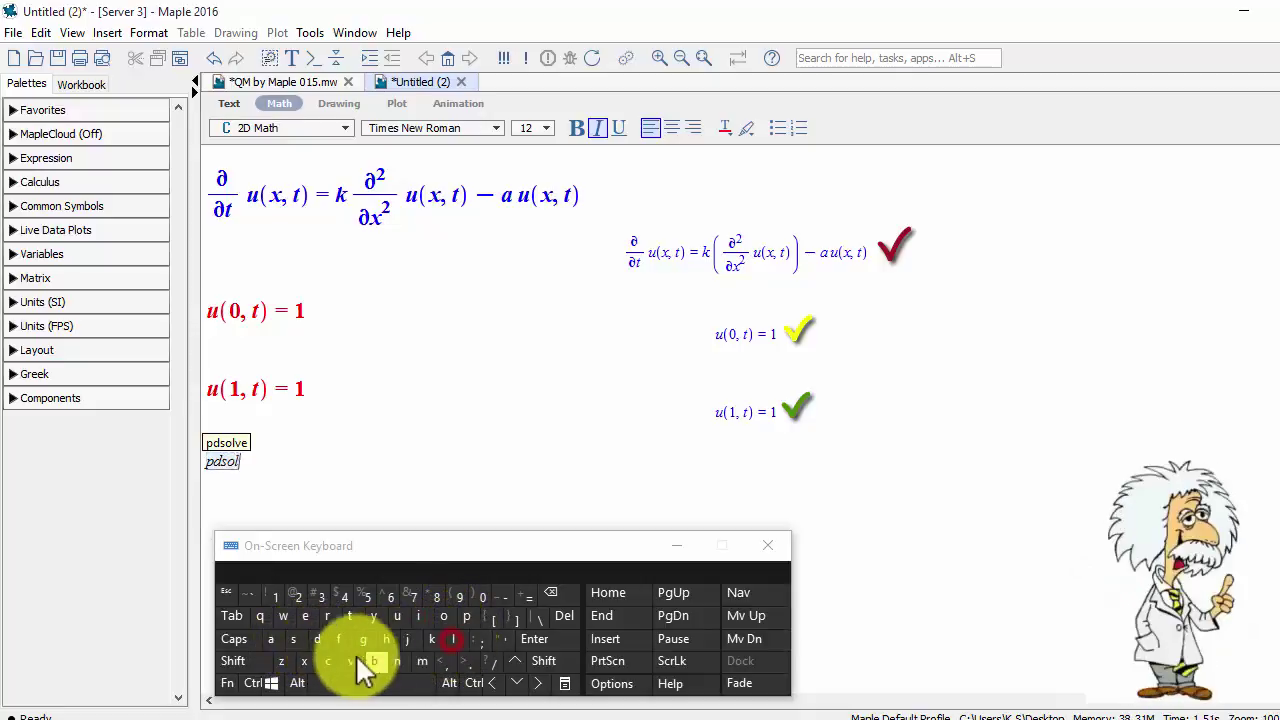
click(351, 661)
click(305, 616)
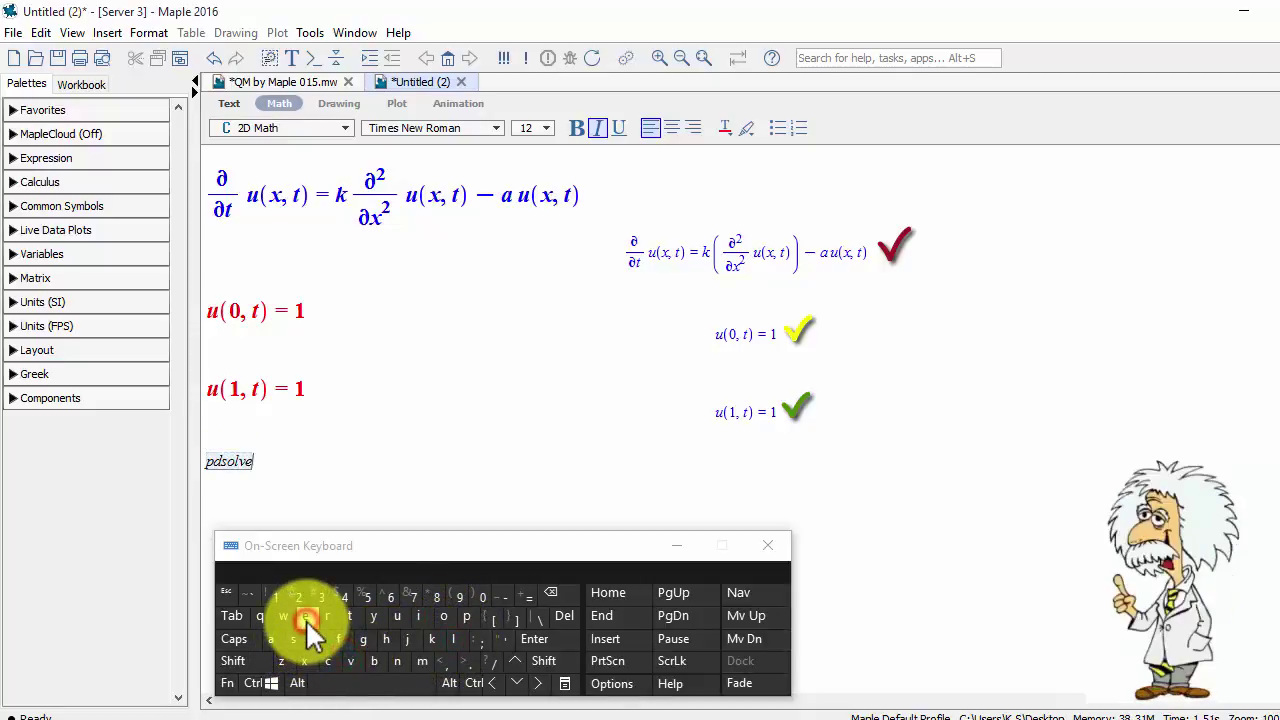
click(537, 661)
click(455, 598)
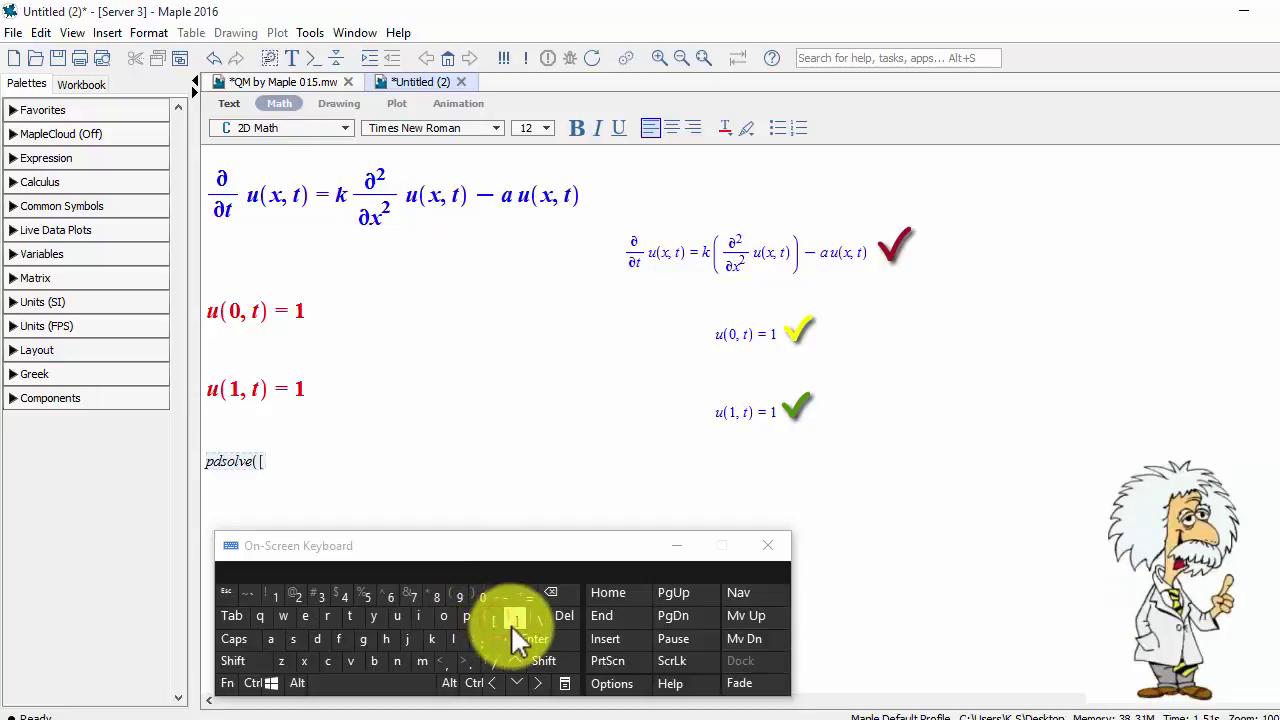
click(543, 664)
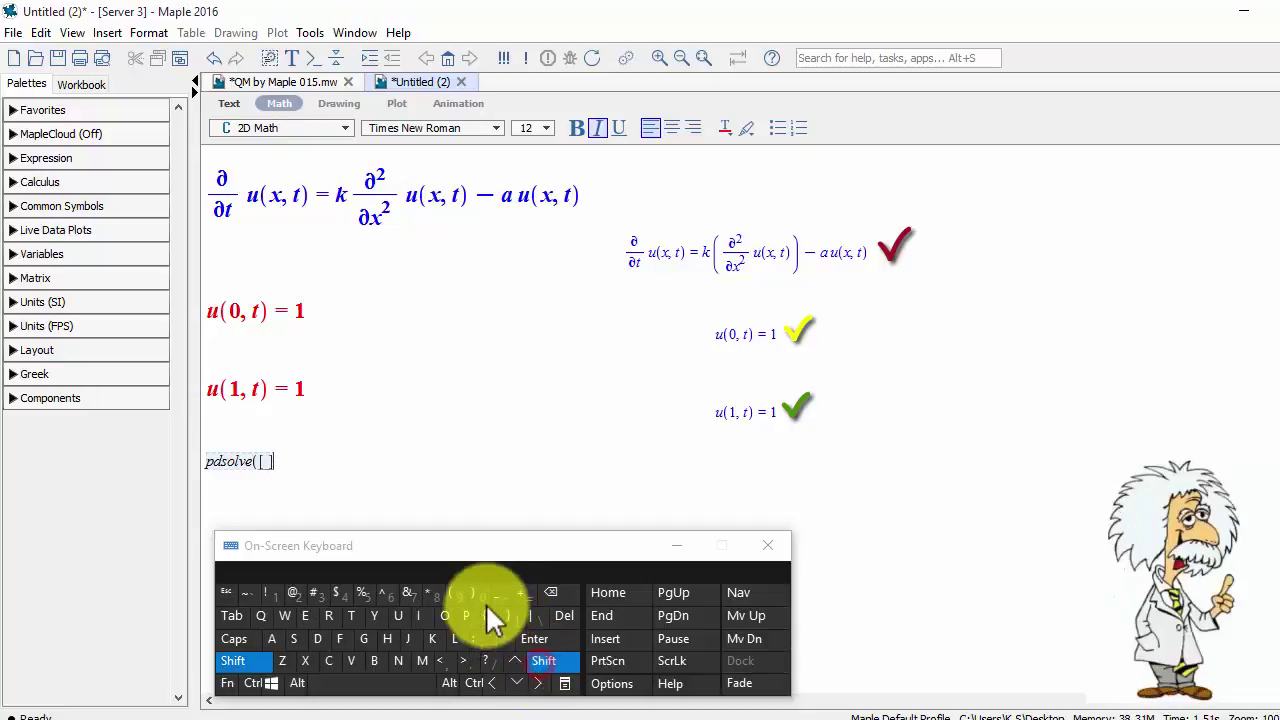
click(479, 595)
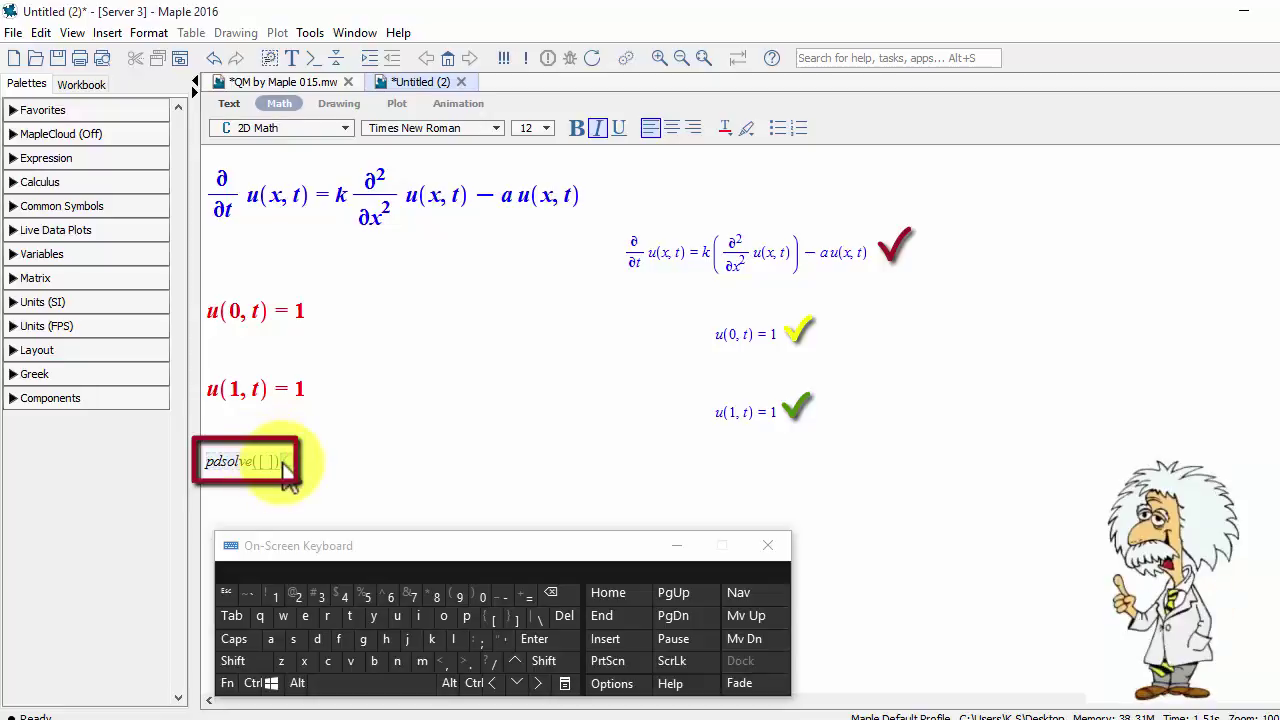
Step: Format the pdsolve([ ]) text as size 18, bold and orange
drag(320, 466, 213, 465)
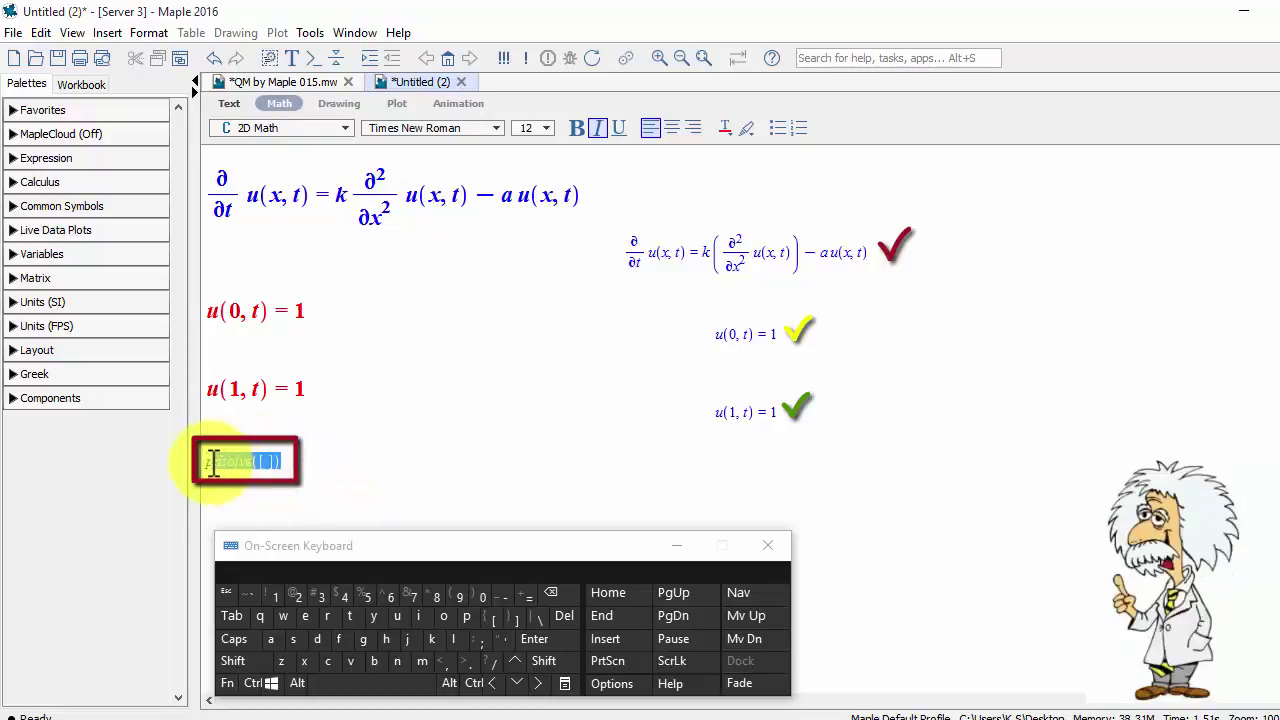
click(546, 130)
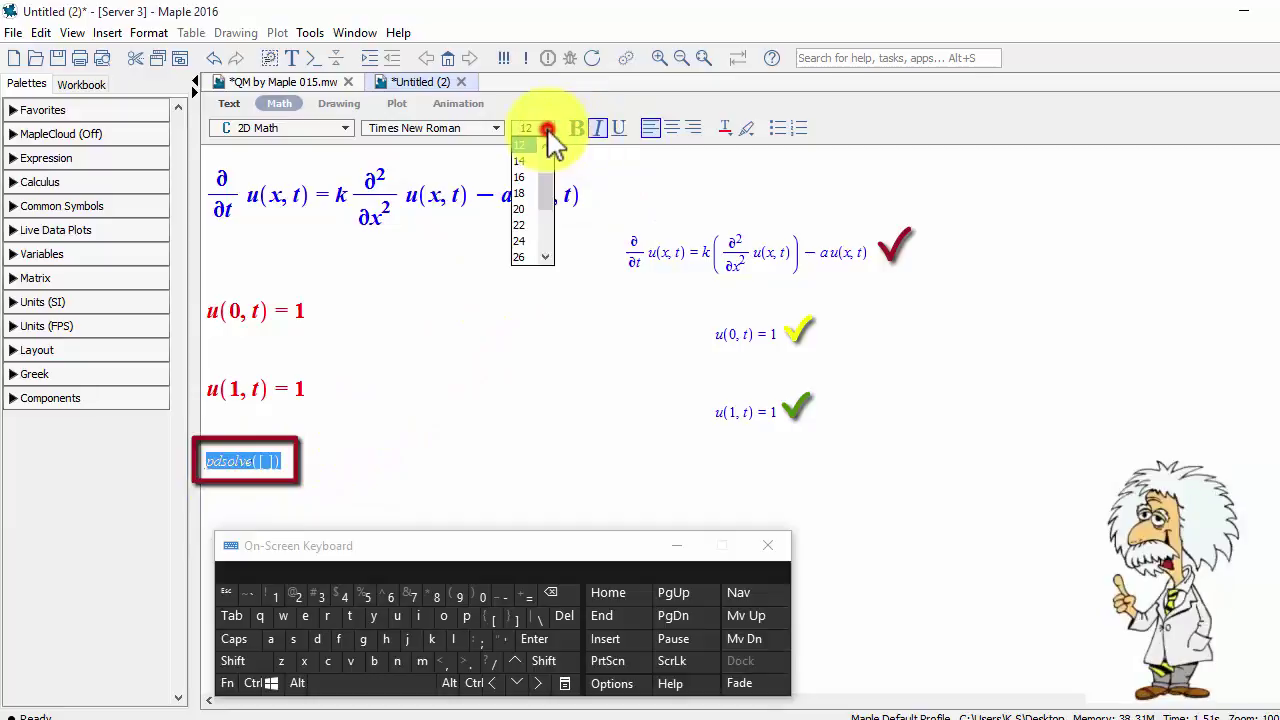
click(527, 210)
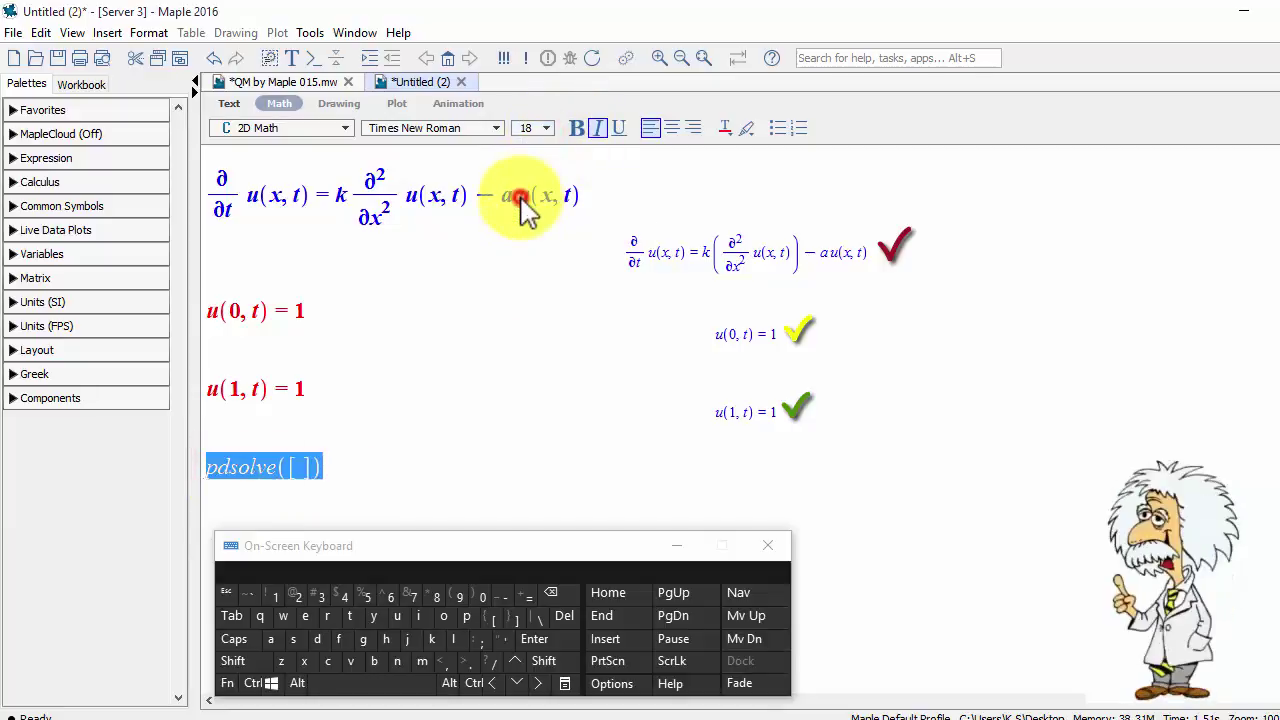
click(578, 128)
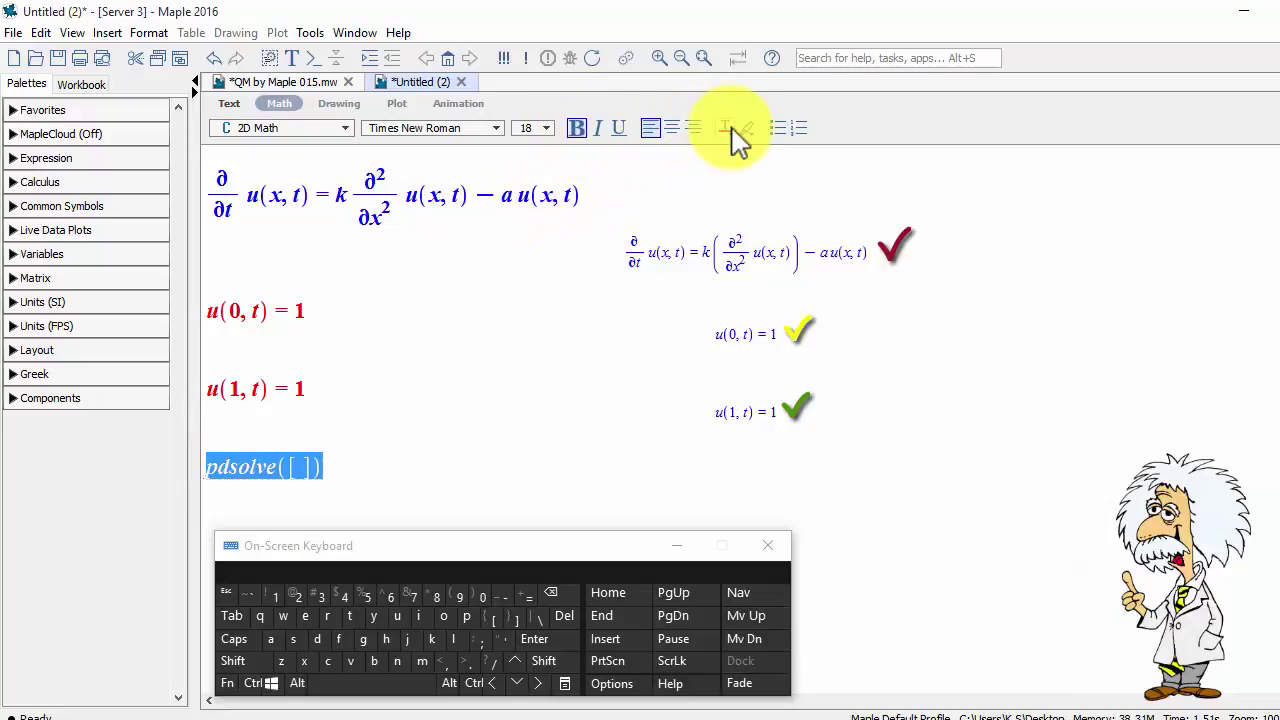
click(733, 130)
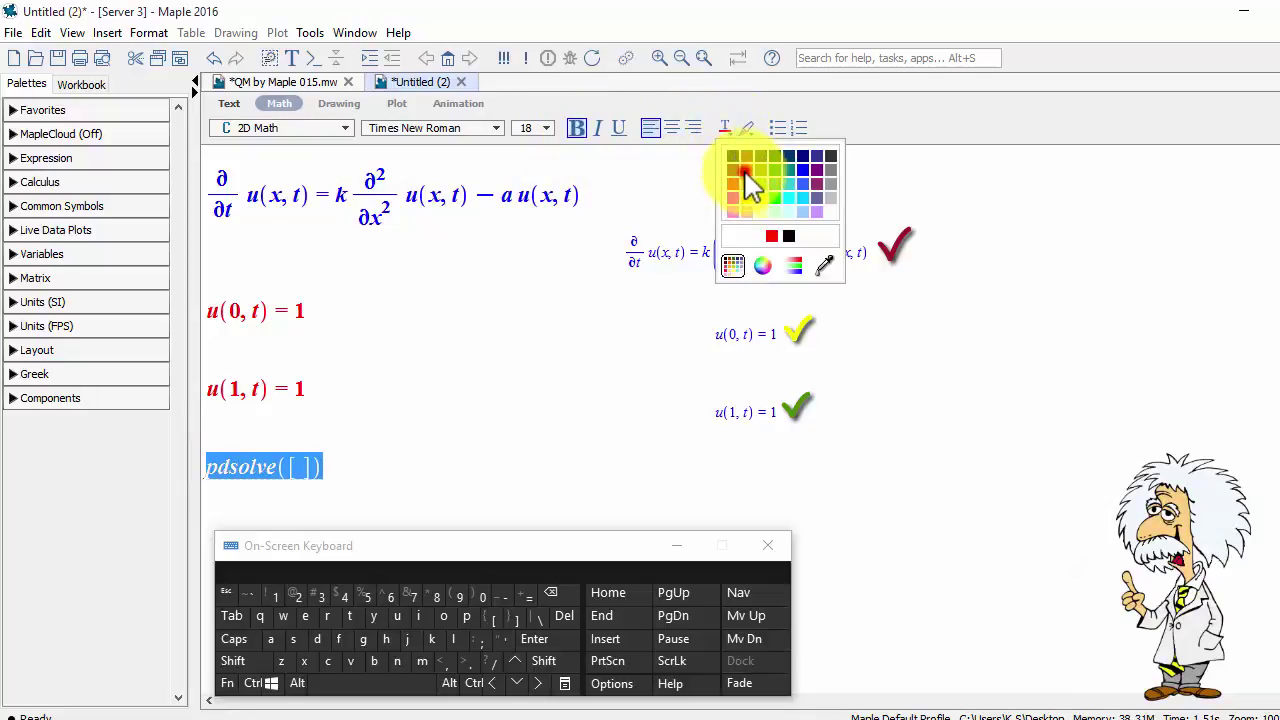
click(746, 172)
click(516, 420)
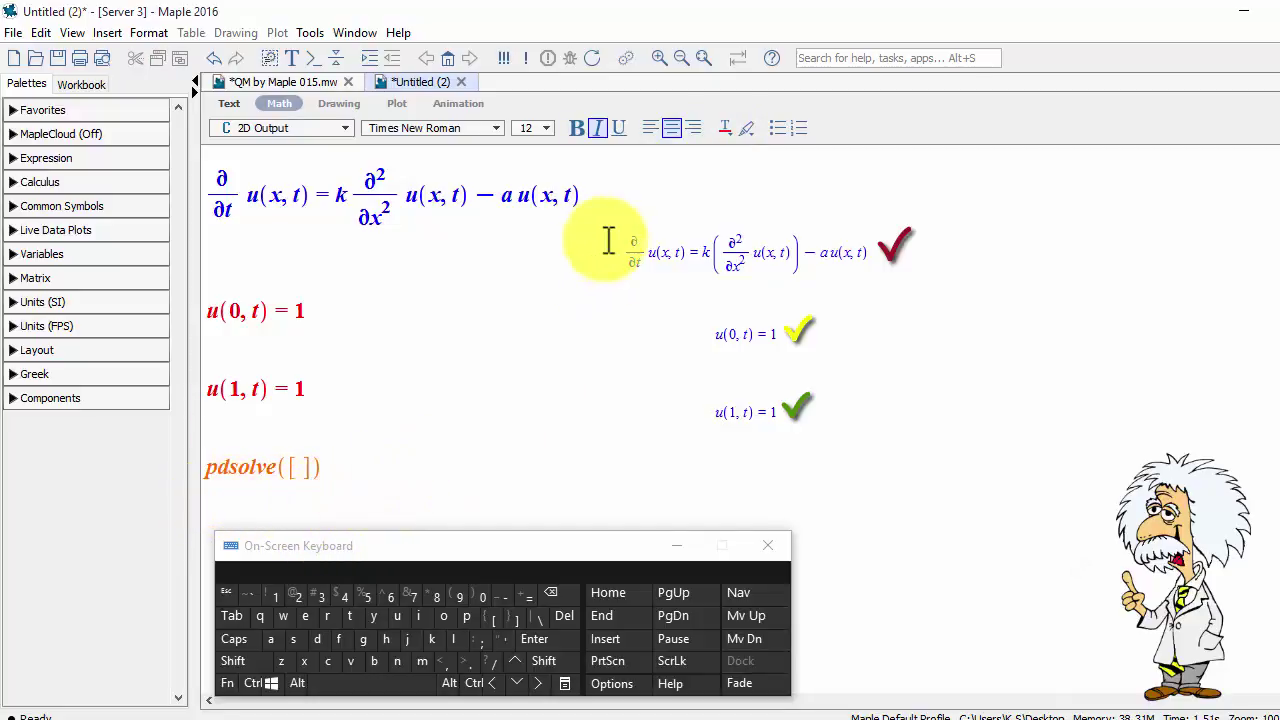
Step: Copy the echoed PDE output and place the cursor inside the pdsolve brackets
drag(622, 251, 820, 256)
right_click(820, 256)
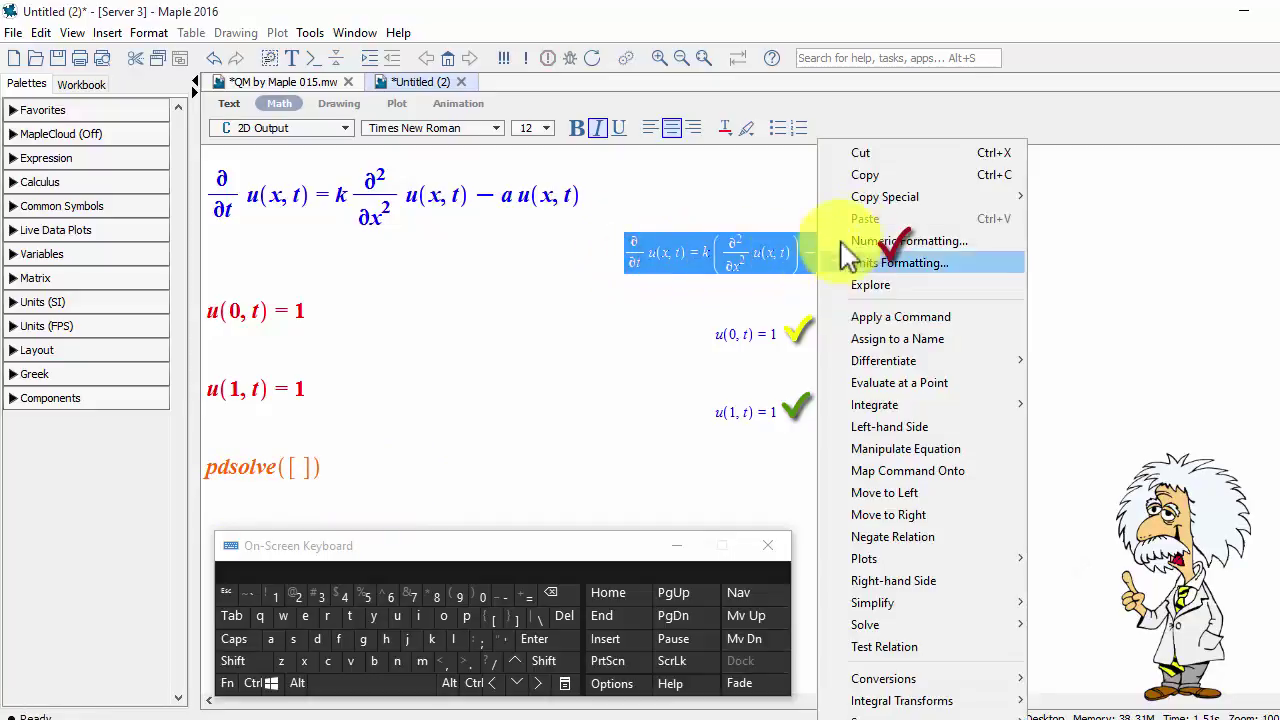
click(873, 176)
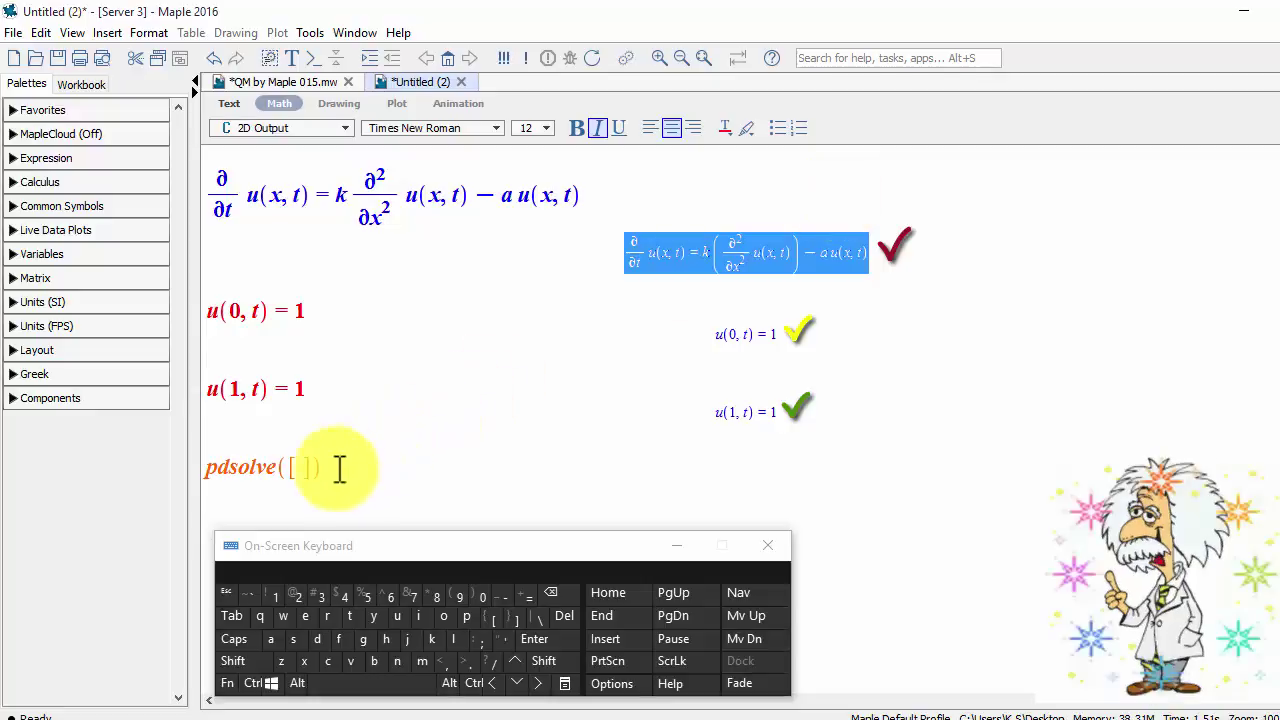
click(299, 468)
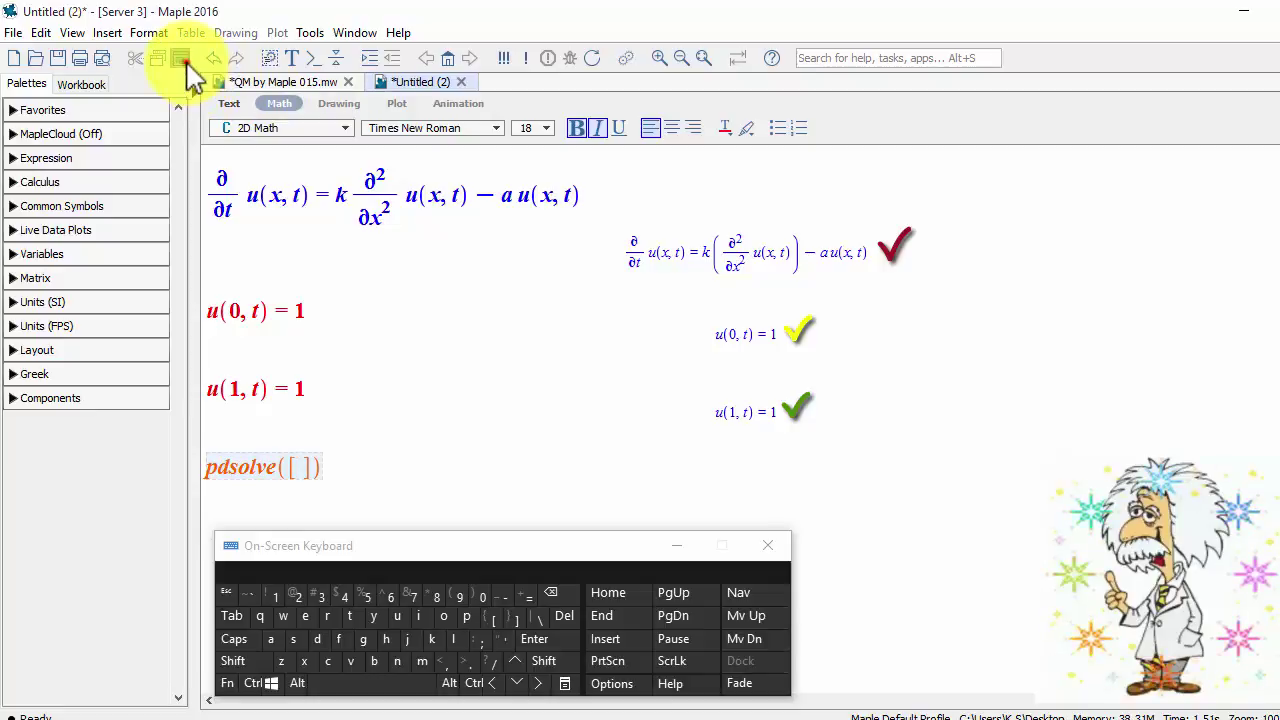
Step: Paste the PDE into the pdsolve list followed by a comma
click(183, 62)
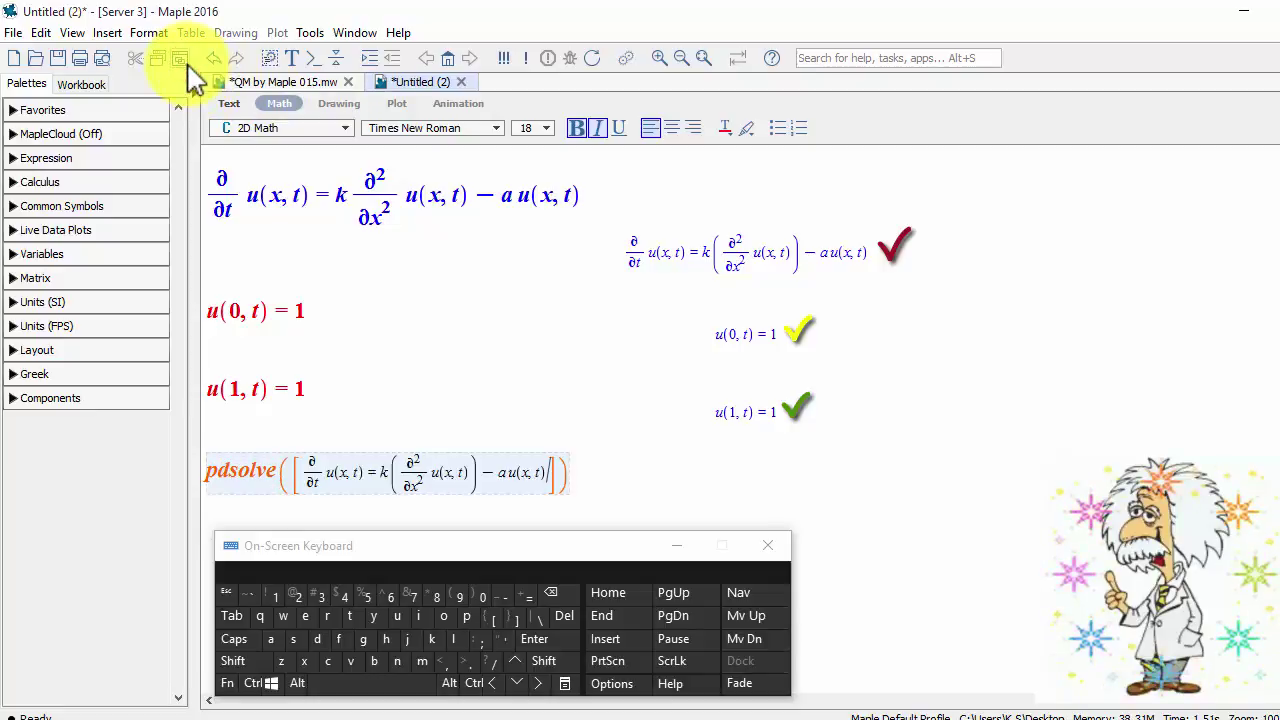
click(538, 683)
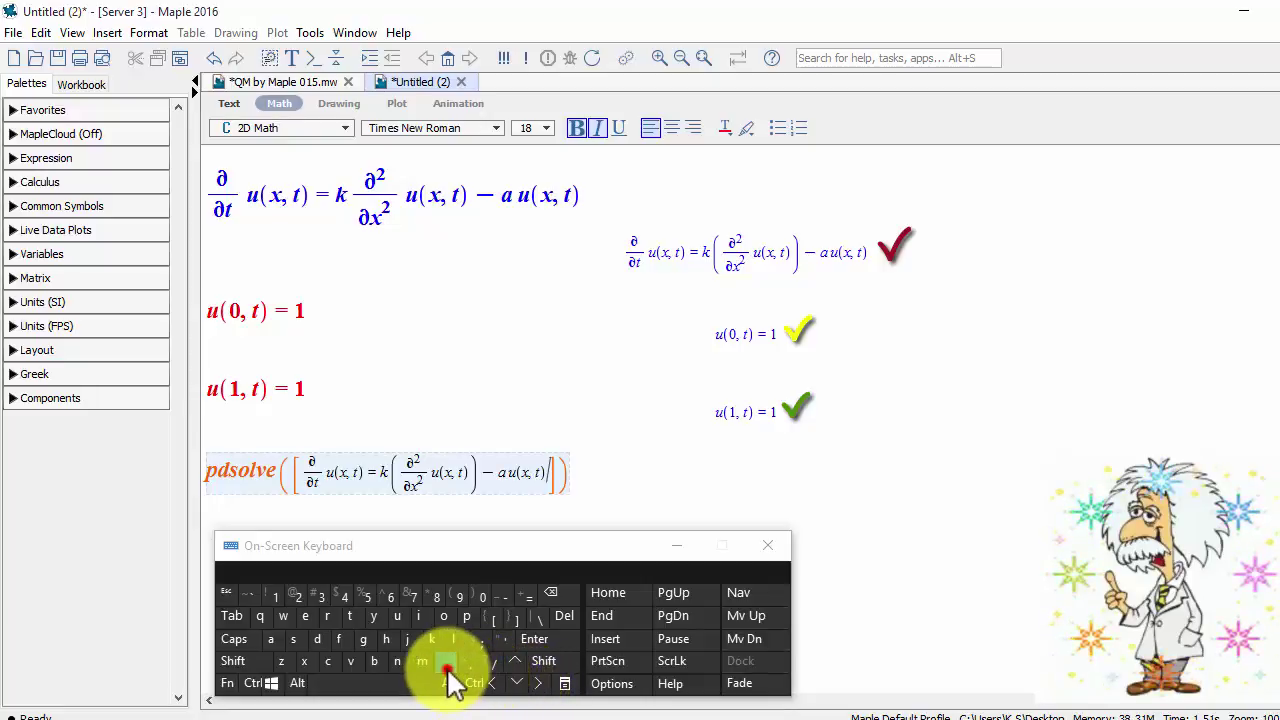
click(414, 683)
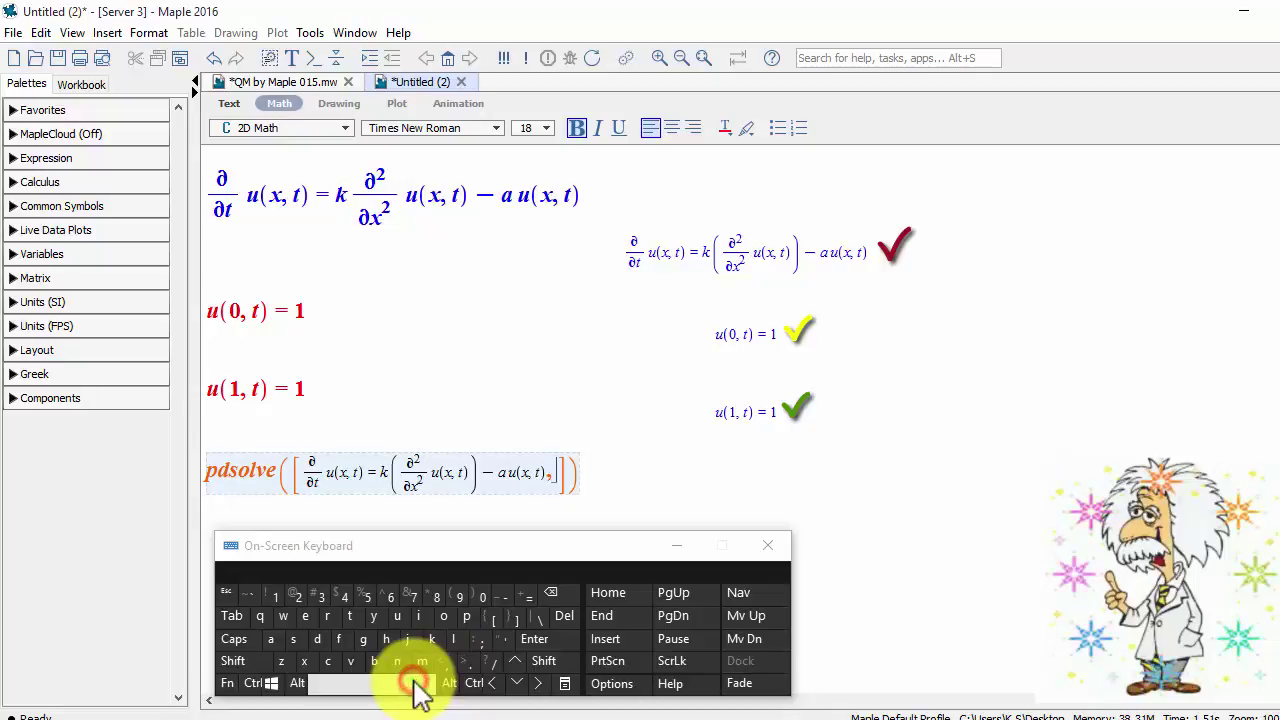
Step: Copy the u(0, t) = 1 output and paste it into the list, adding a comma and space
drag(705, 338, 790, 340)
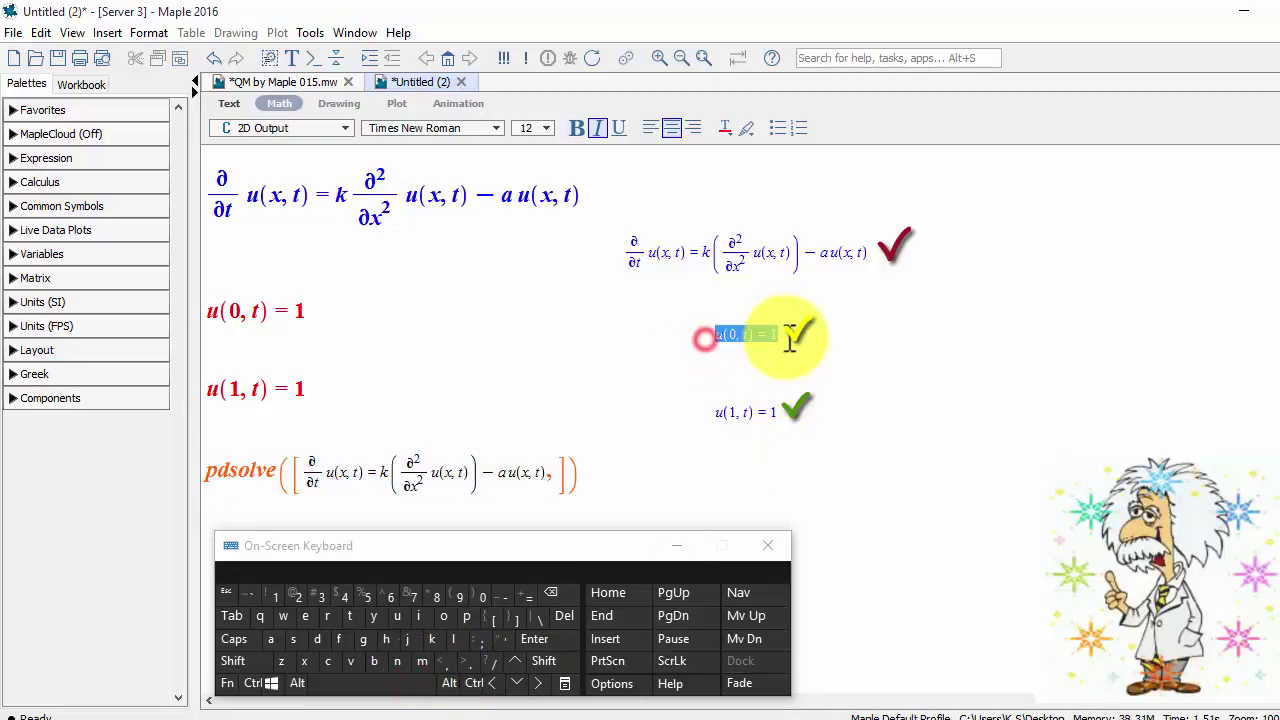
right_click(759, 340)
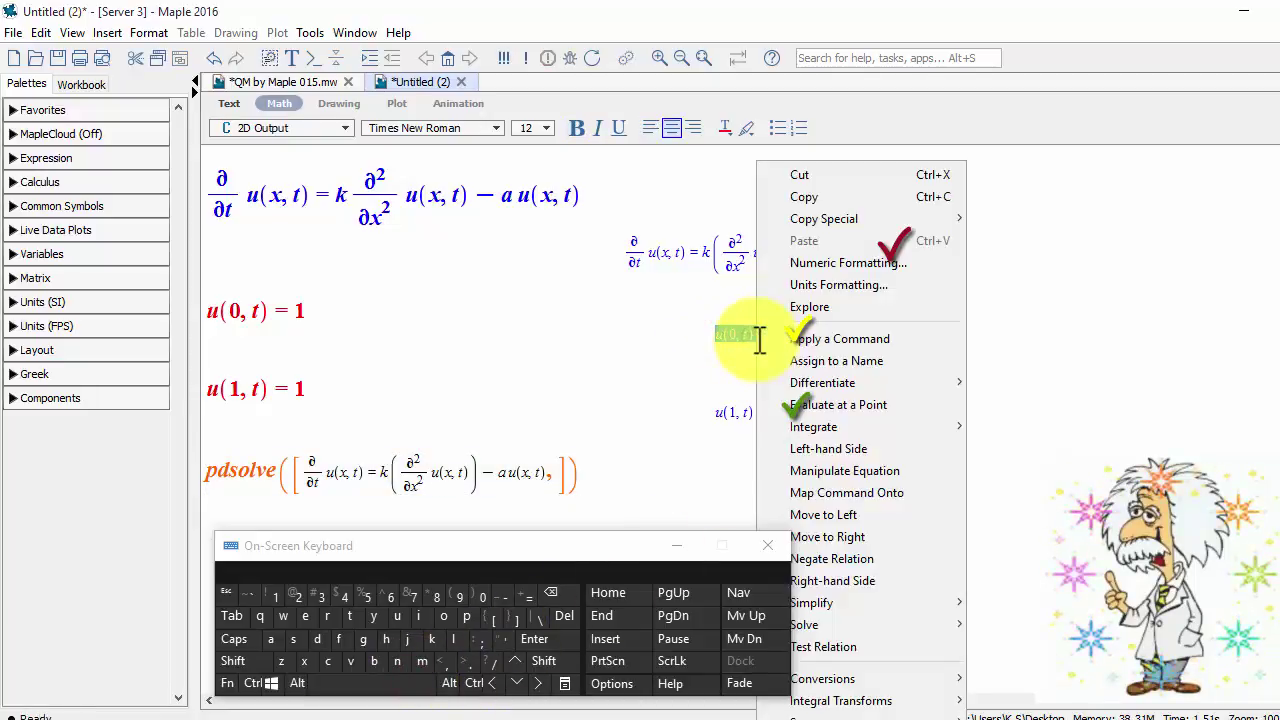
click(803, 197)
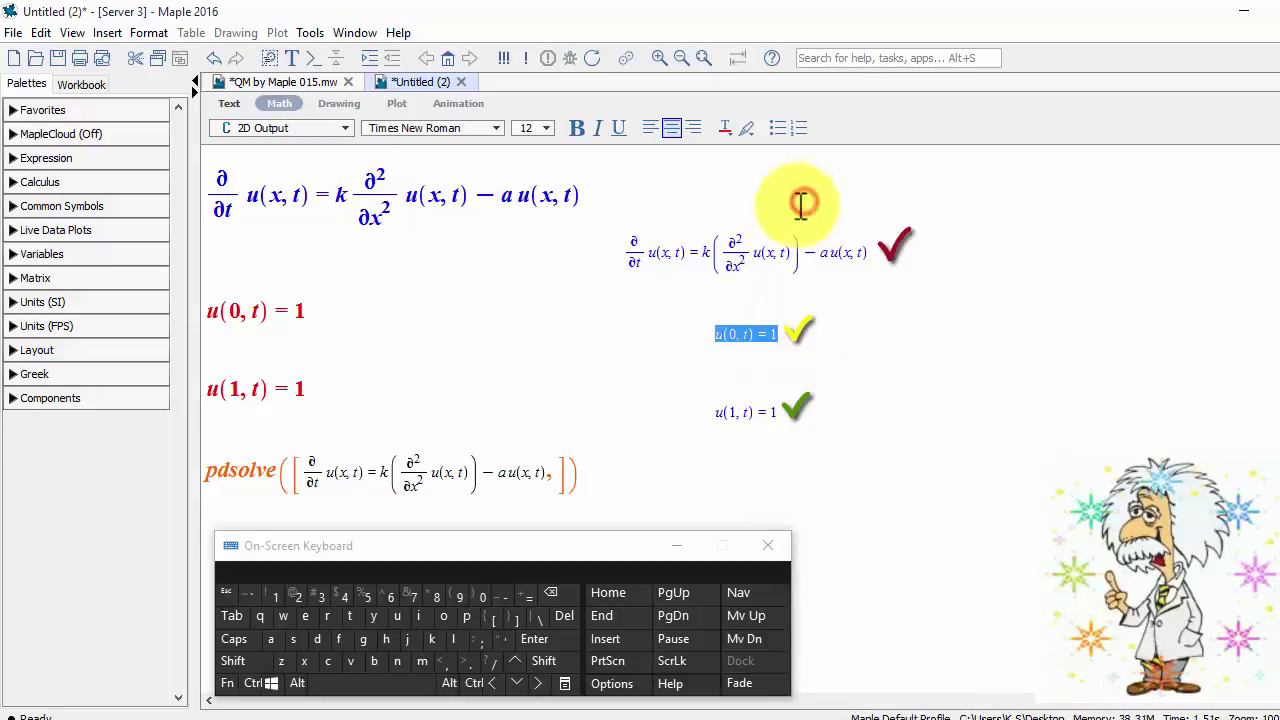
click(561, 478)
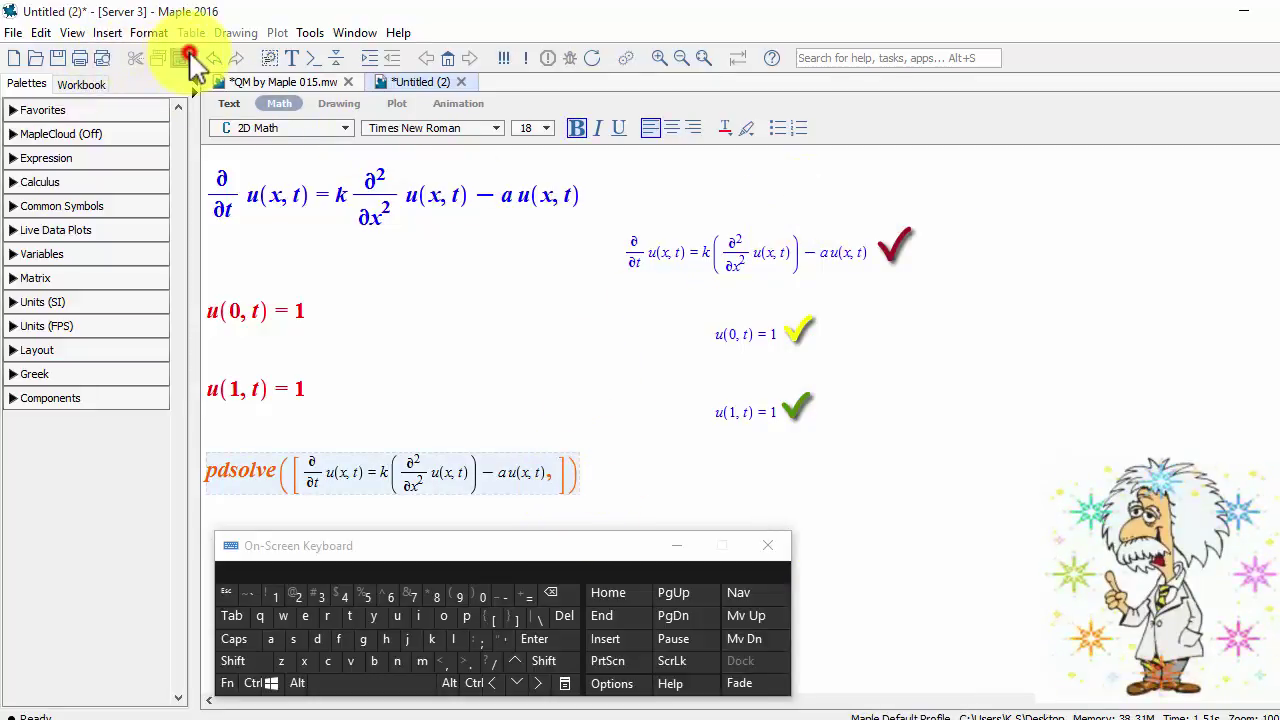
click(192, 58)
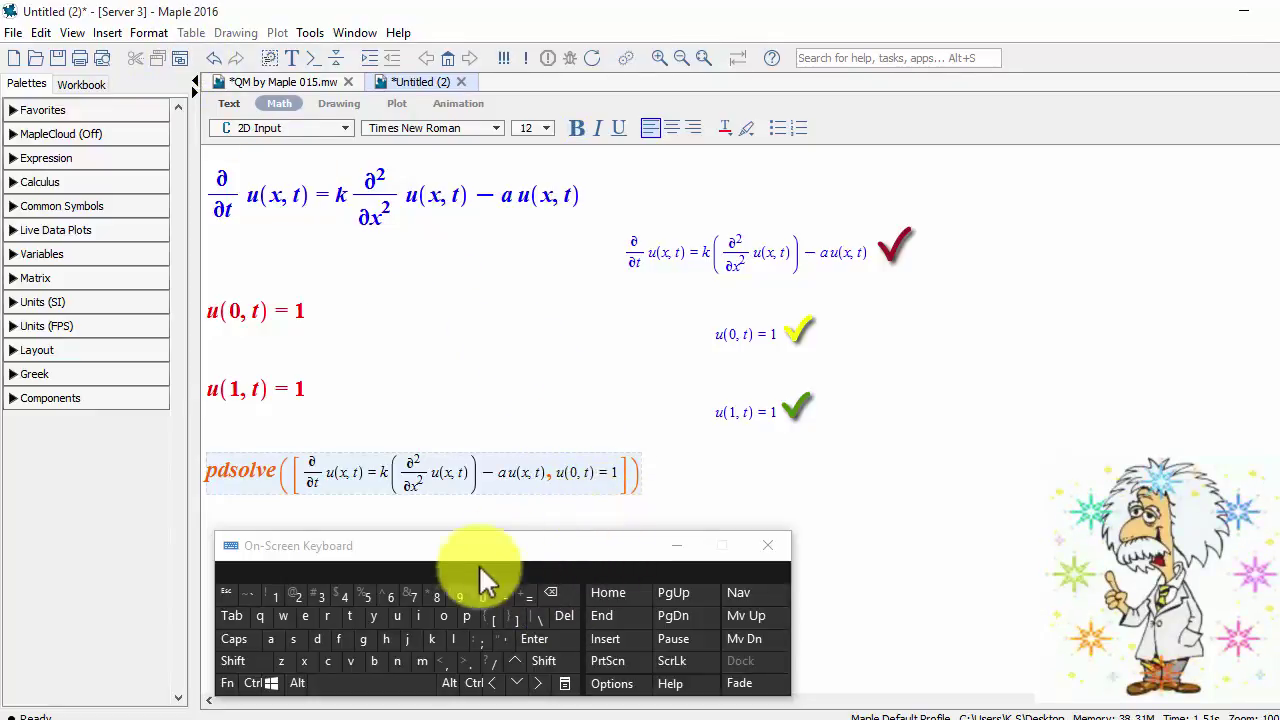
click(447, 667)
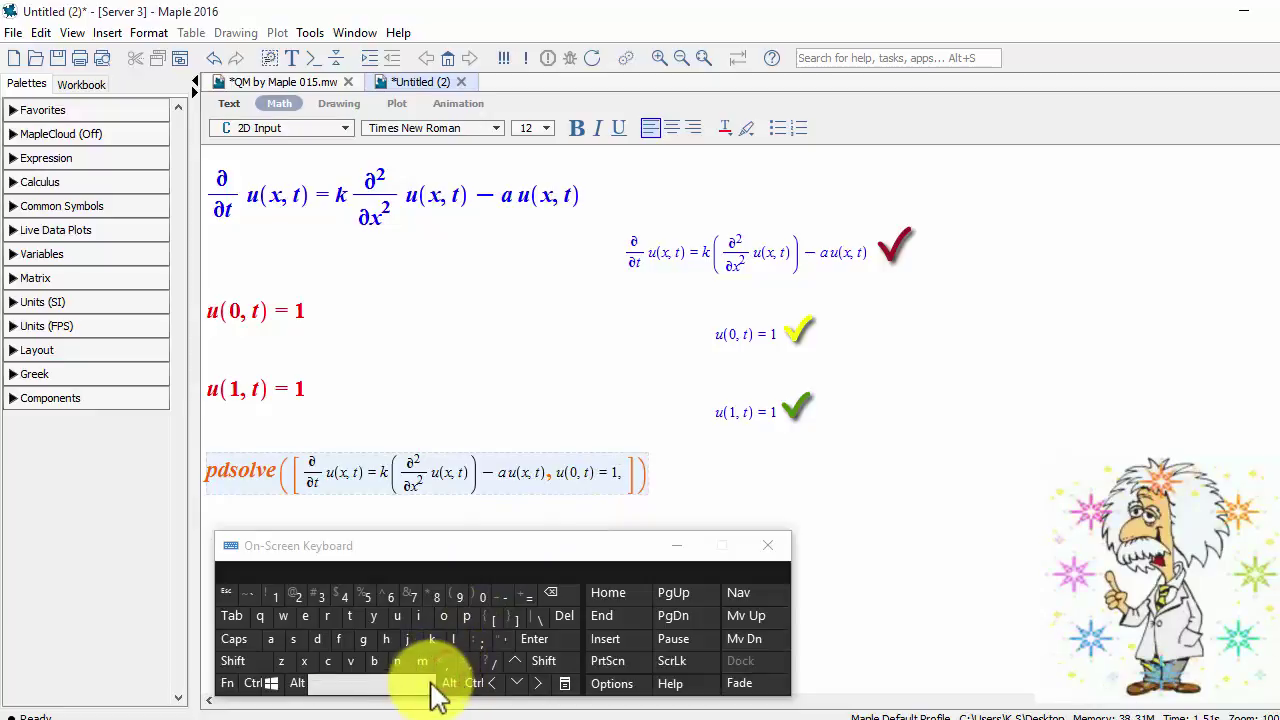
click(410, 686)
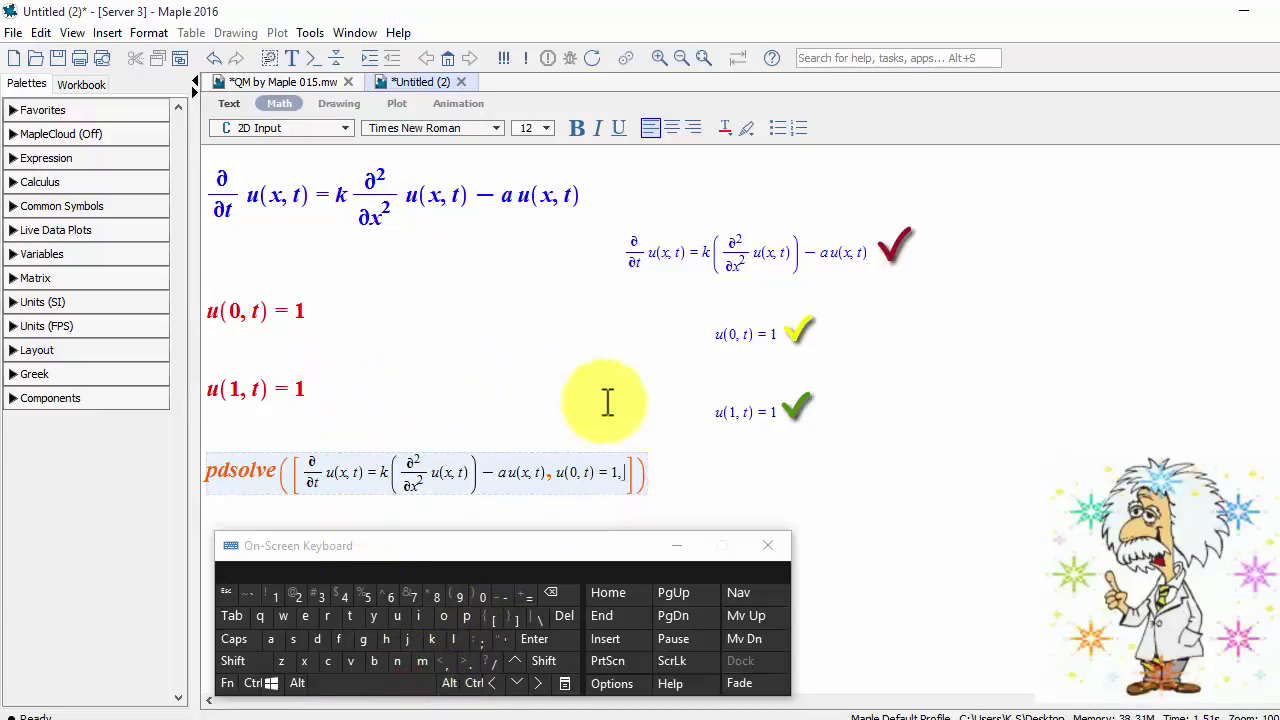
Step: Copy the u(1, t) = 1 output and return to the pdsolve line
drag(714, 416, 751, 418)
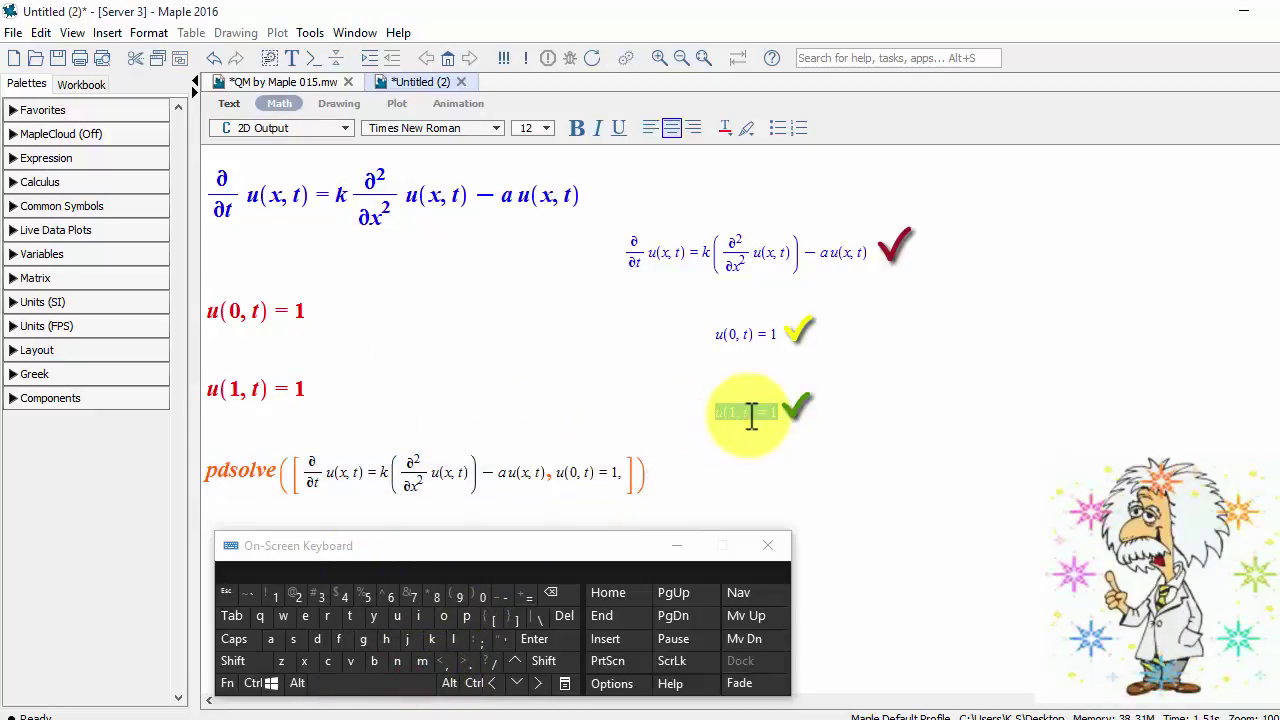
right_click(751, 418)
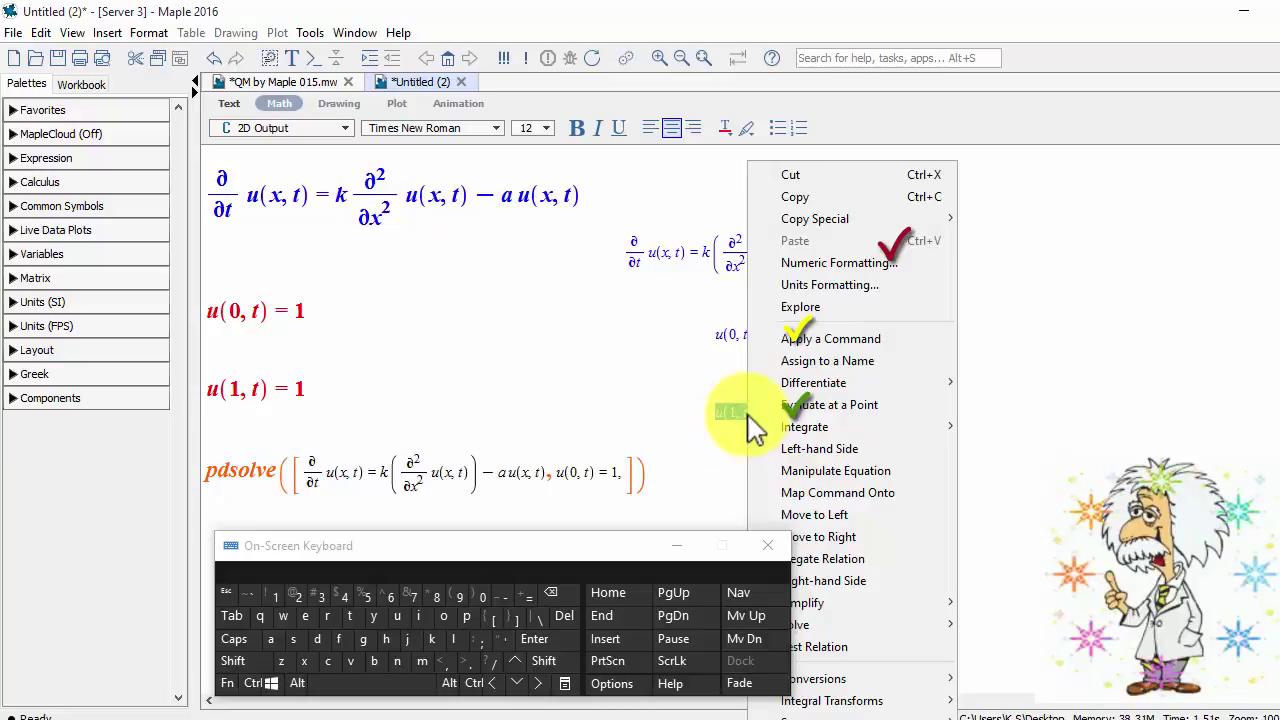
click(804, 200)
click(627, 478)
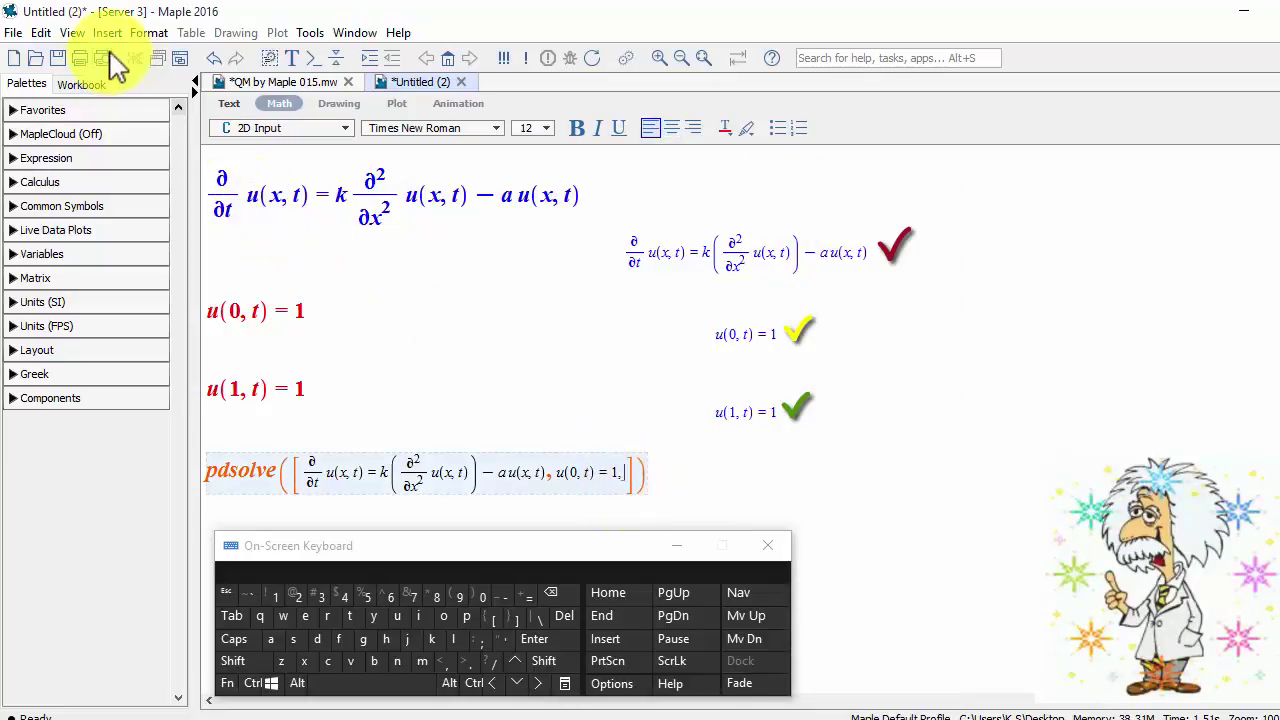
Step: Paste u(1, t) = 1 into the pdsolve list and move to the command's end
click(180, 58)
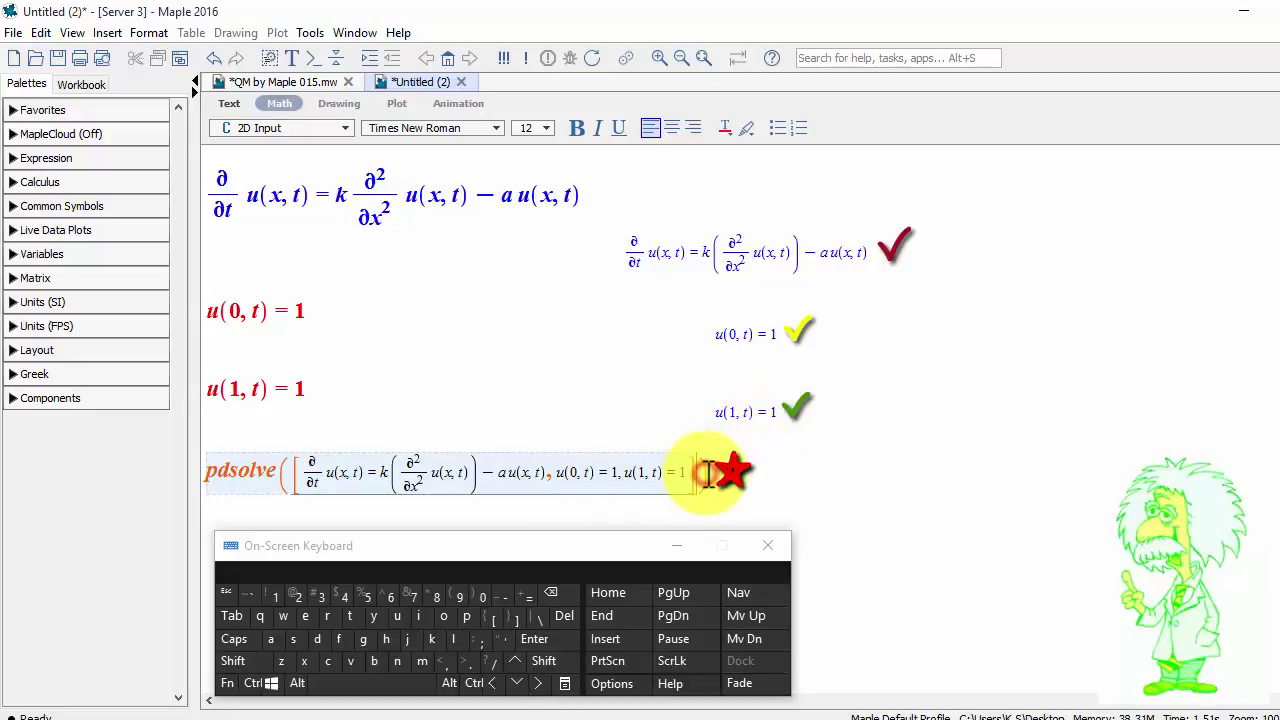
click(540, 683)
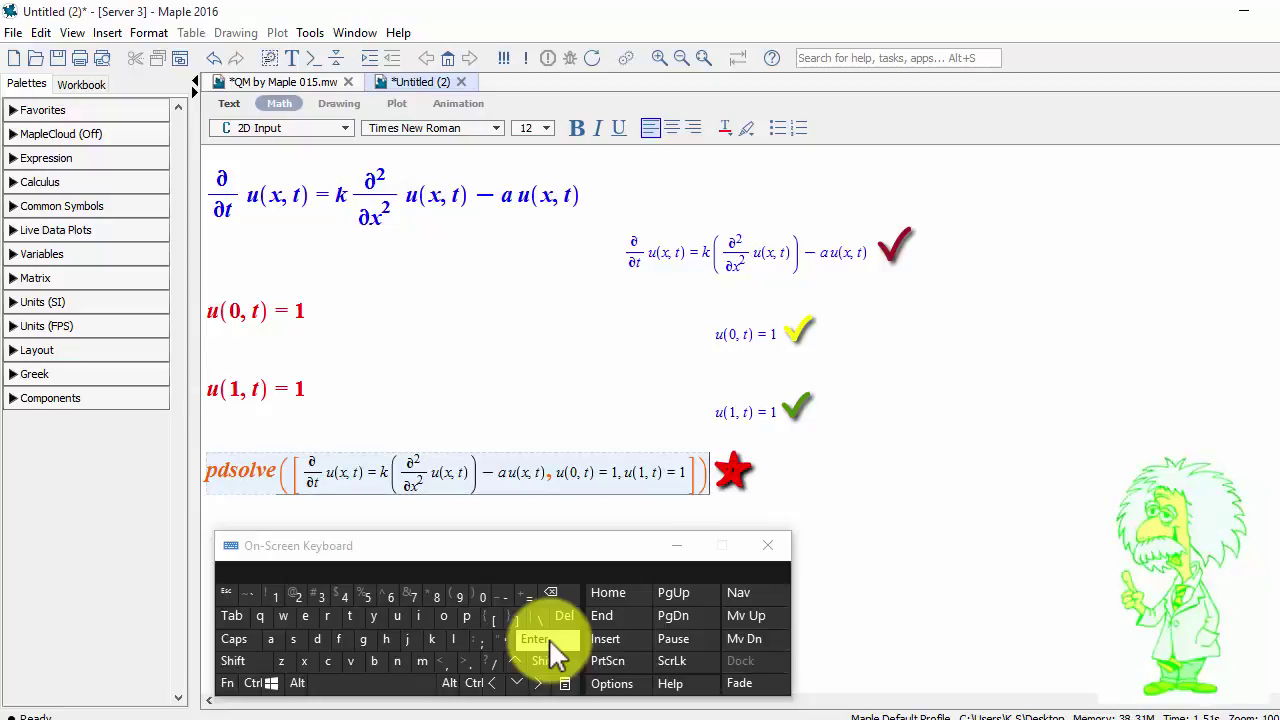
Step: Run pdsolve to get the exponential solution for u(x,t), then close the On-Screen Keyboard
click(550, 638)
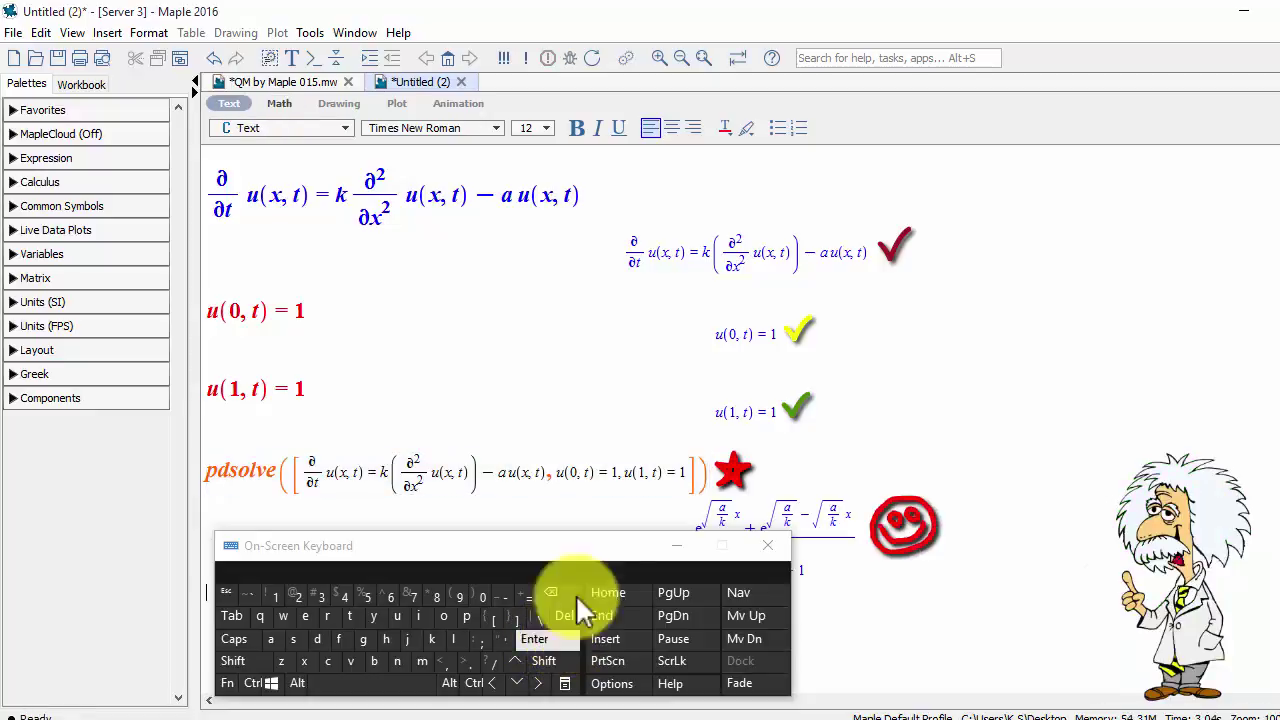
drag(600, 549, 860, 440)
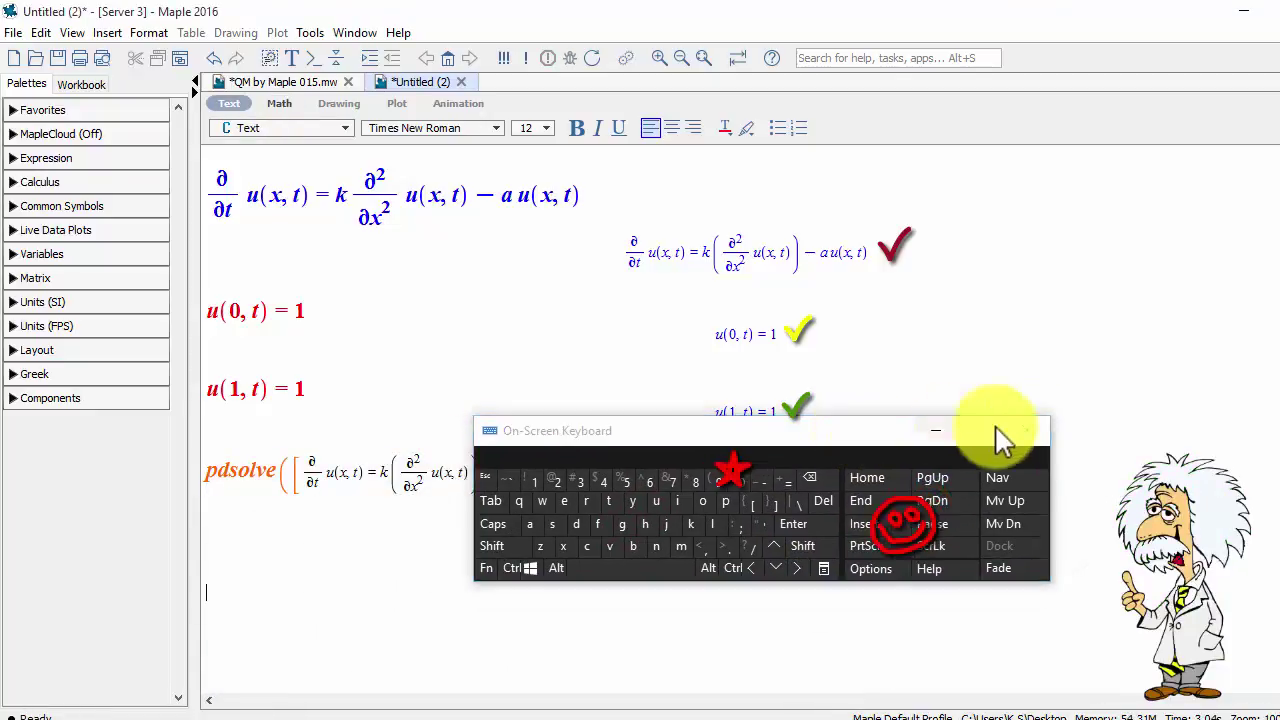
click(1030, 430)
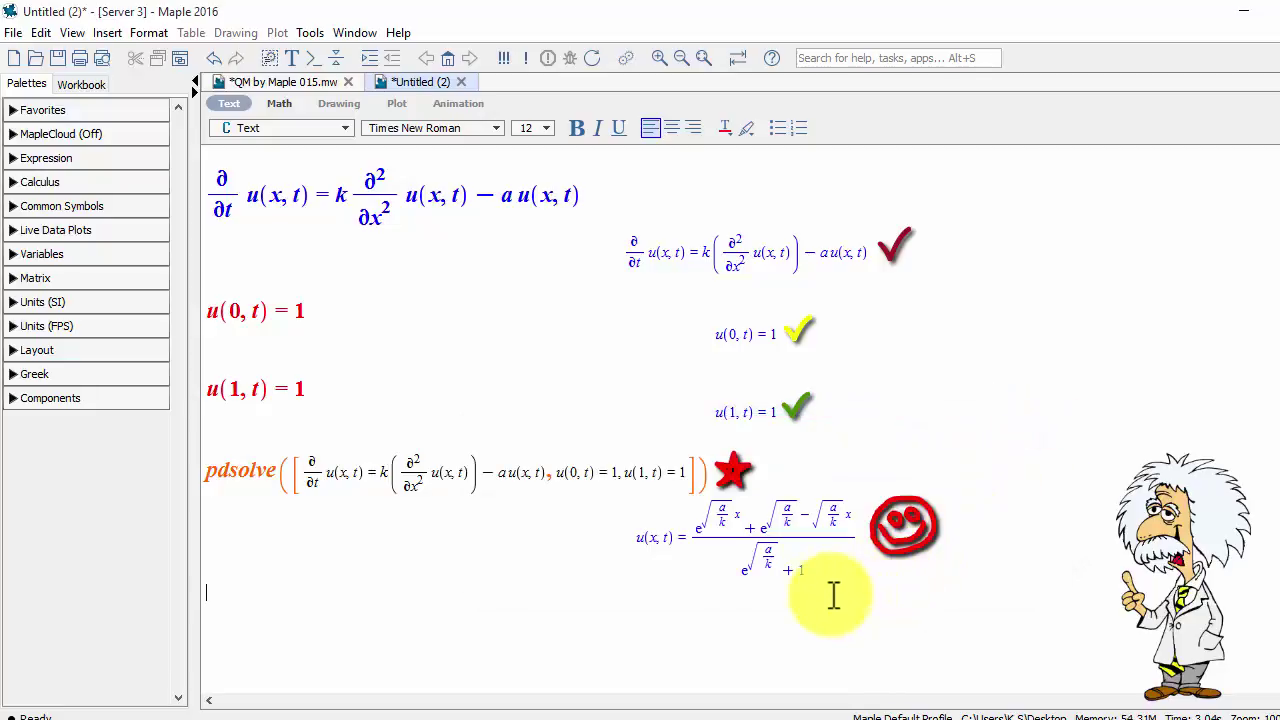